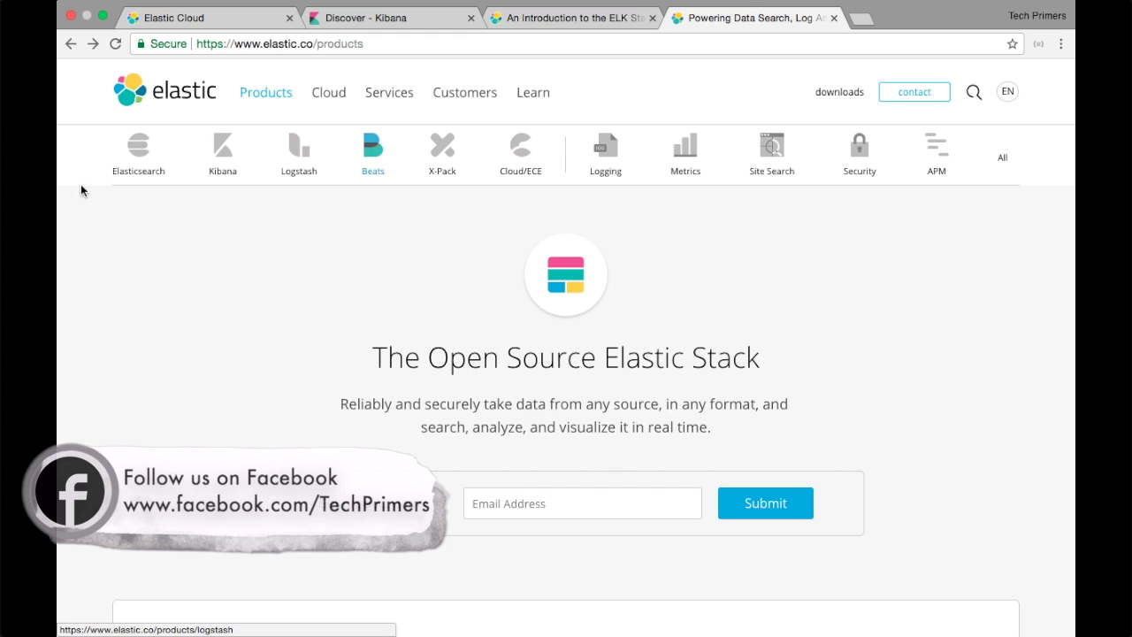
- Browse the Elasticsearch and Logstash product pages, then return to Elasticsearch
{"action": "left_click", "coordinate": [133, 158]}
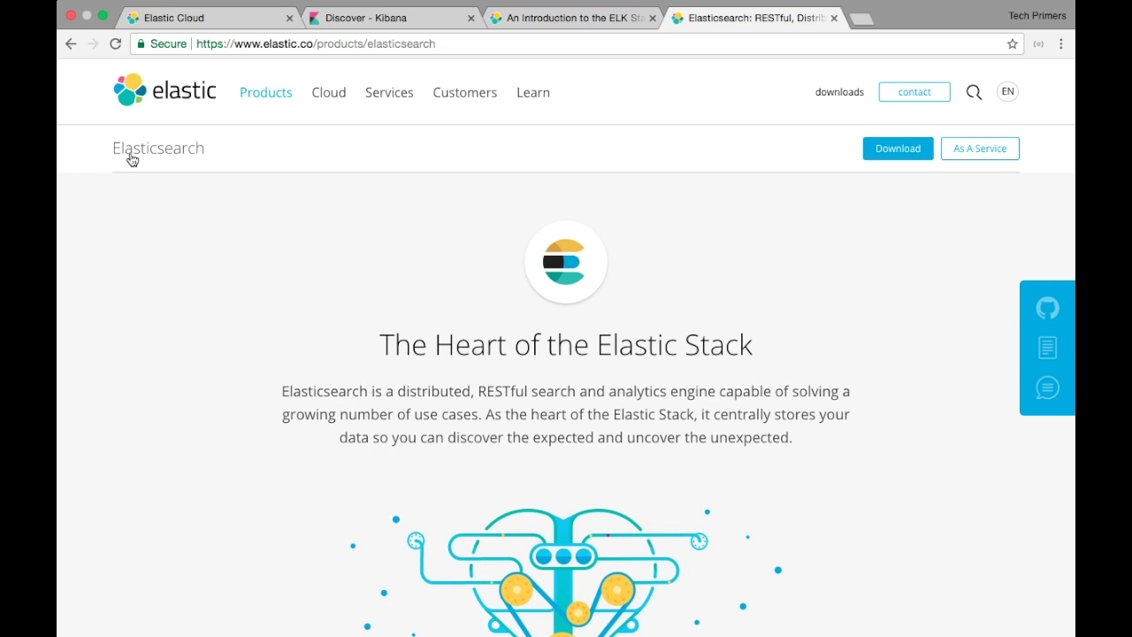
{"action": "scroll", "coordinate": [132, 160], "scroll_direction": "left", "scroll_amount": 5}
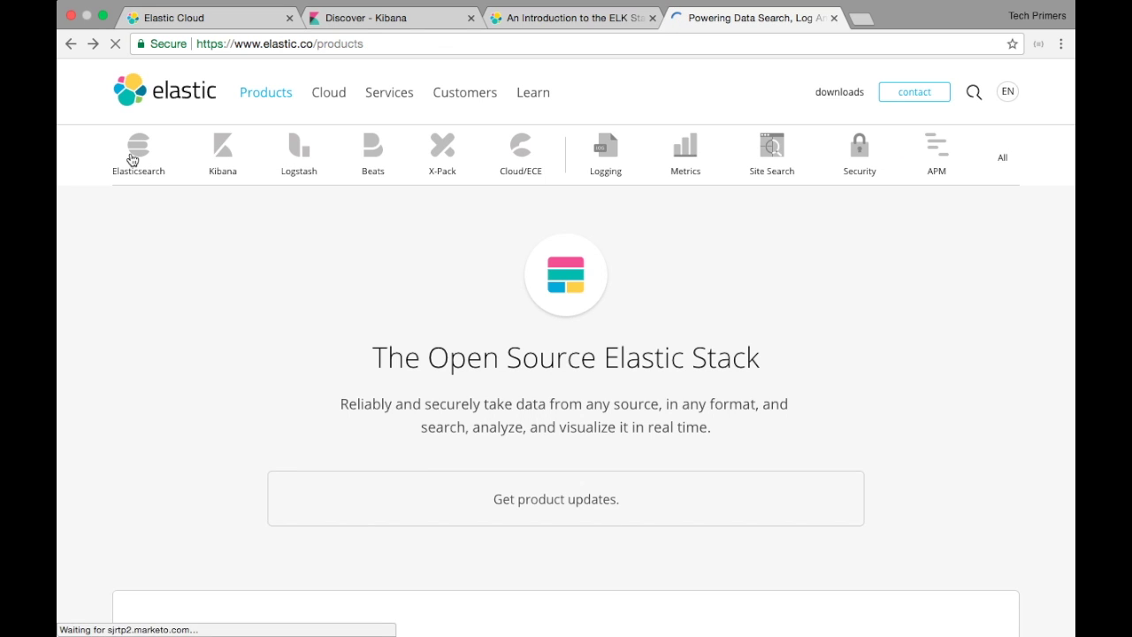
{"action": "left_click", "coordinate": [295, 158]}
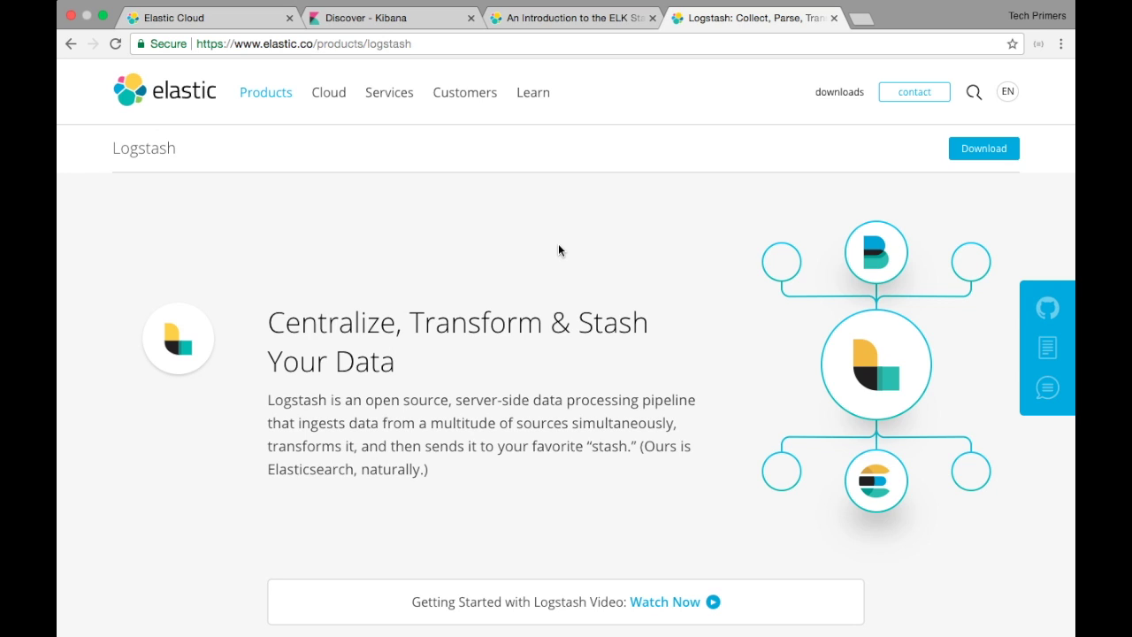
{"action": "scroll", "coordinate": [558, 250], "scroll_direction": "left", "scroll_amount": 5}
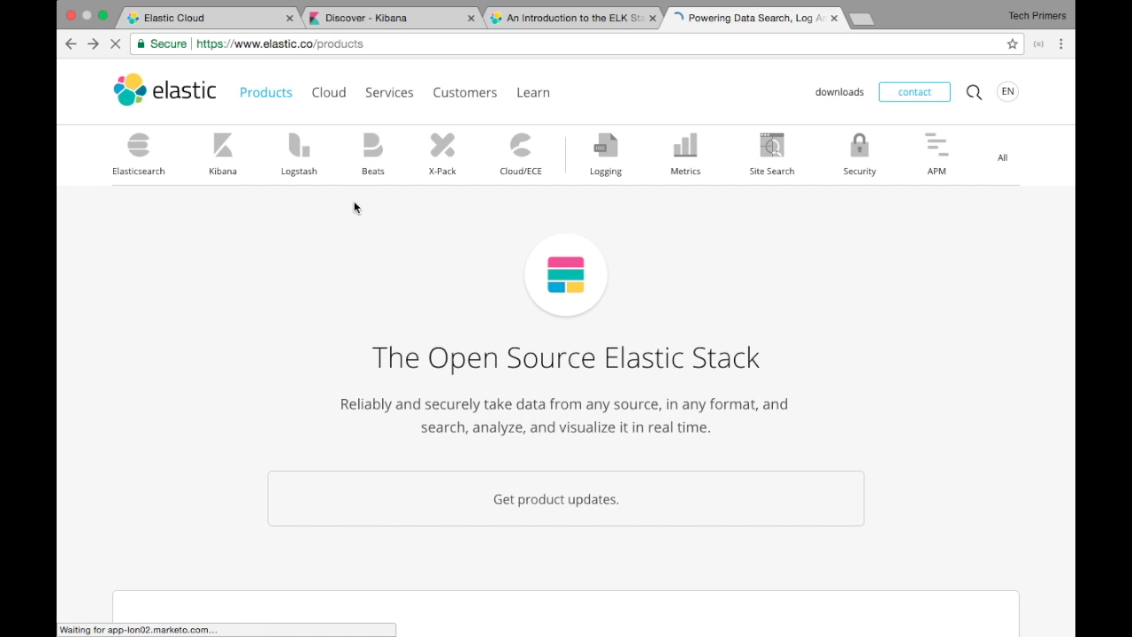
{"action": "left_click", "coordinate": [140, 155]}
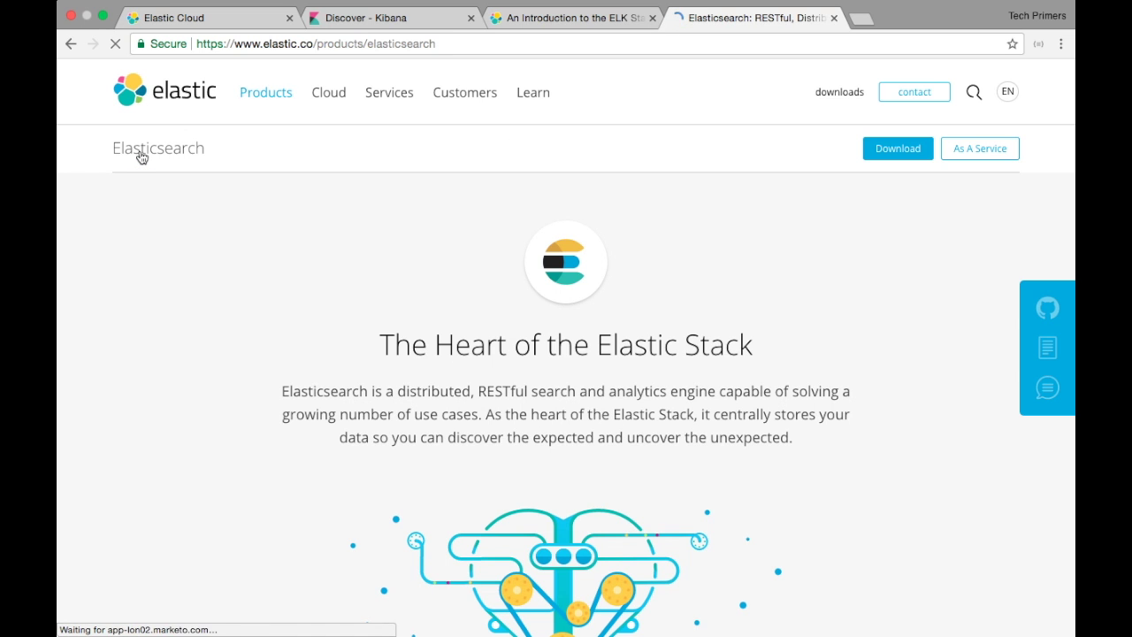
{"action": "scroll", "coordinate": [140, 155], "scroll_direction": "left", "scroll_amount": 5}
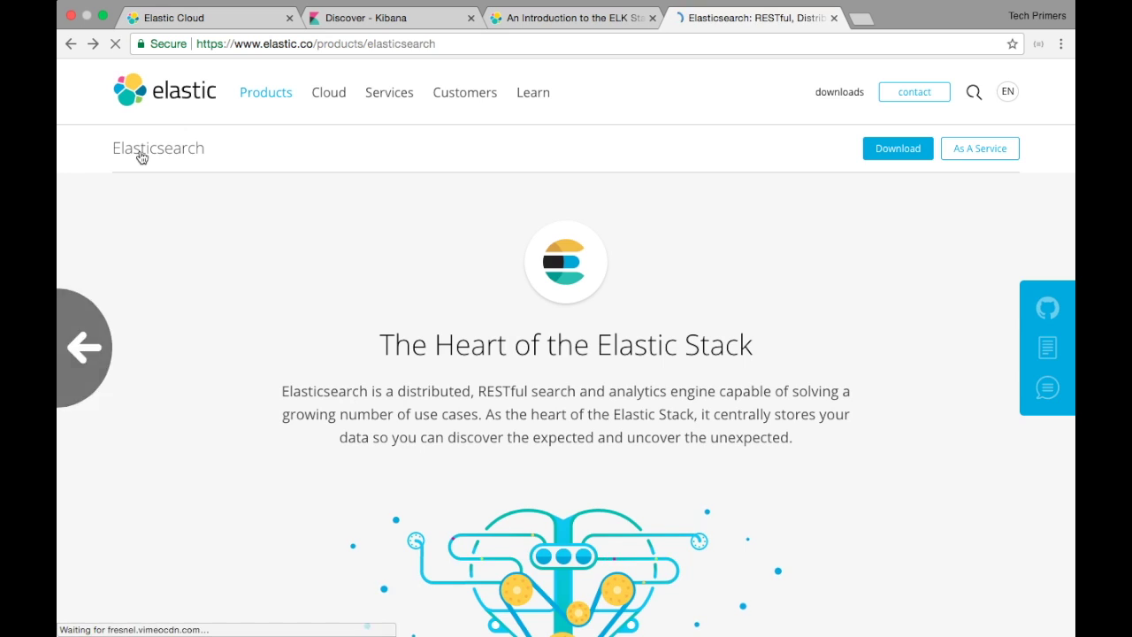
- Open the Kibana product page and read down to 'Bring Everyone in on the Goodness'
{"action": "left_click", "coordinate": [222, 153]}
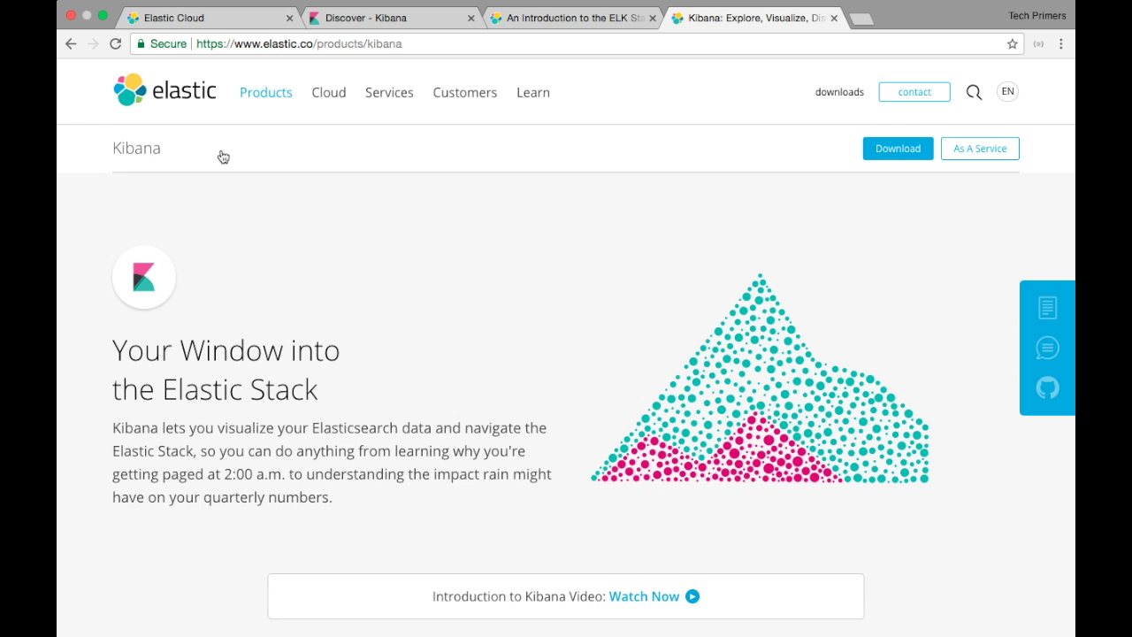
{"action": "scroll", "coordinate": [223, 157], "scroll_direction": "down", "scroll_amount": 3}
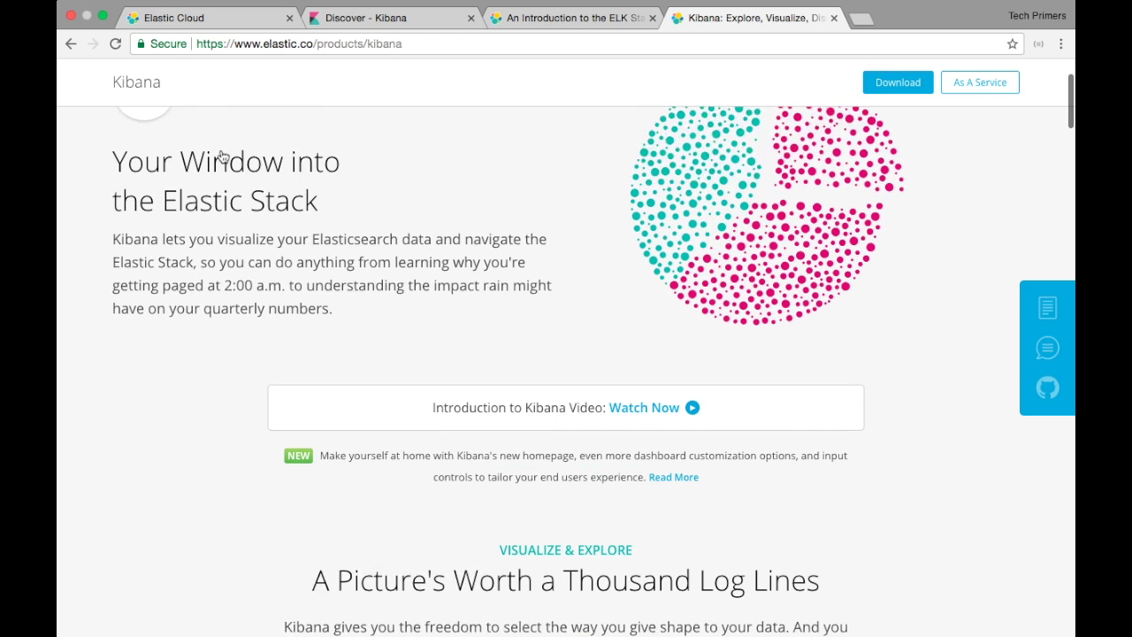
{"action": "scroll", "coordinate": [223, 157], "scroll_direction": "down", "scroll_amount": 2}
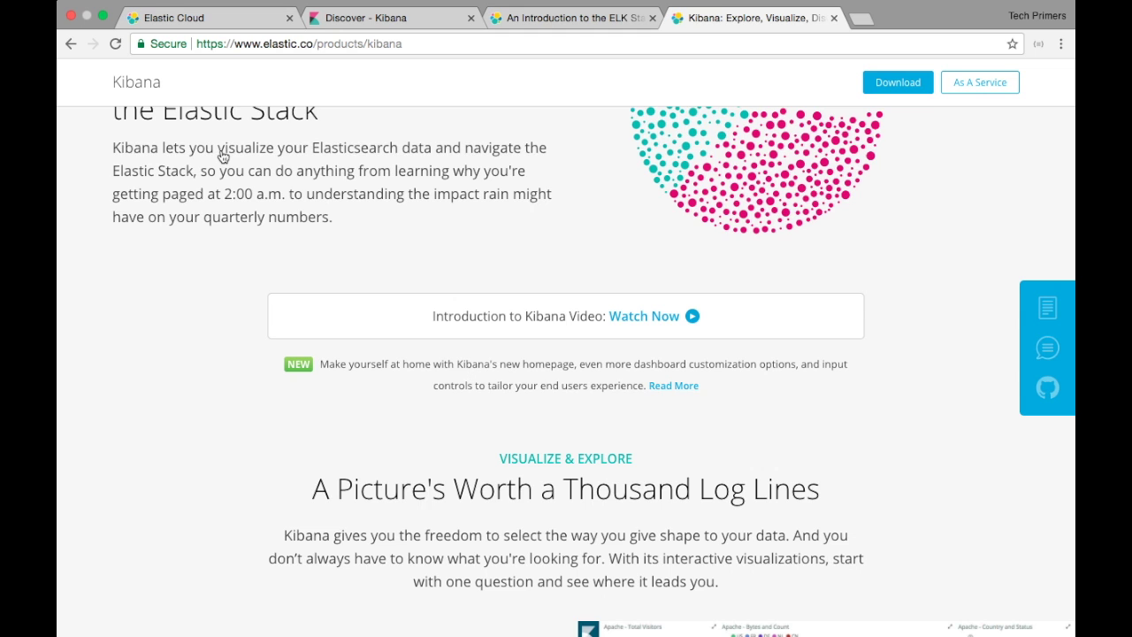
{"action": "scroll", "coordinate": [223, 156], "scroll_direction": "down", "scroll_amount": 6}
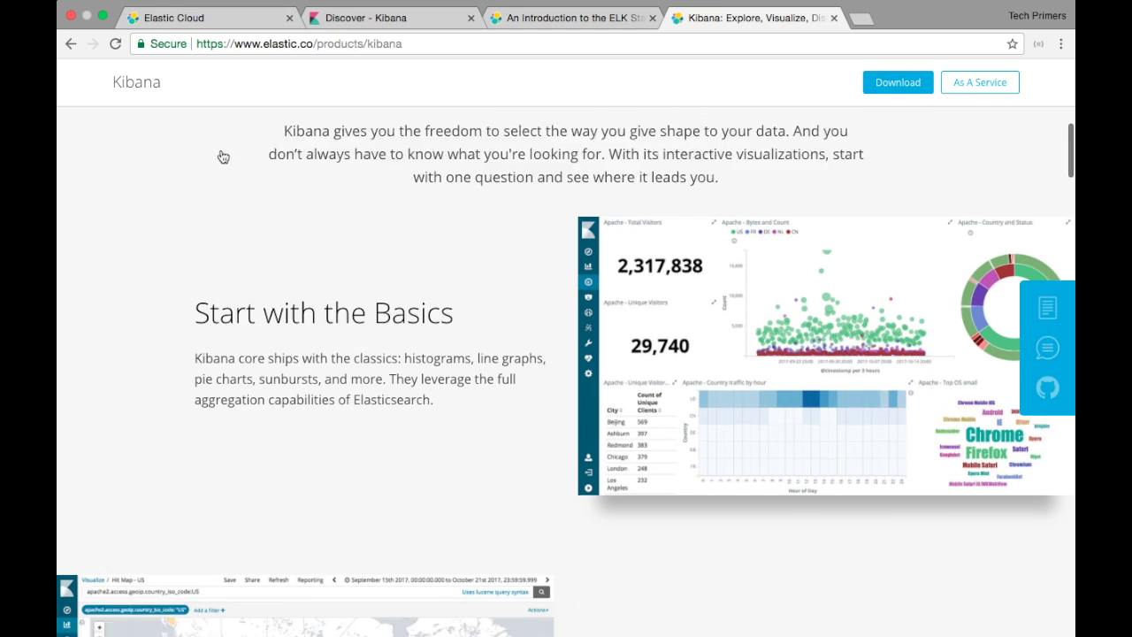
{"action": "scroll", "coordinate": [223, 157], "scroll_direction": "down", "scroll_amount": 2}
{"action": "scroll", "coordinate": [677, 285], "scroll_direction": "down", "scroll_amount": 1}
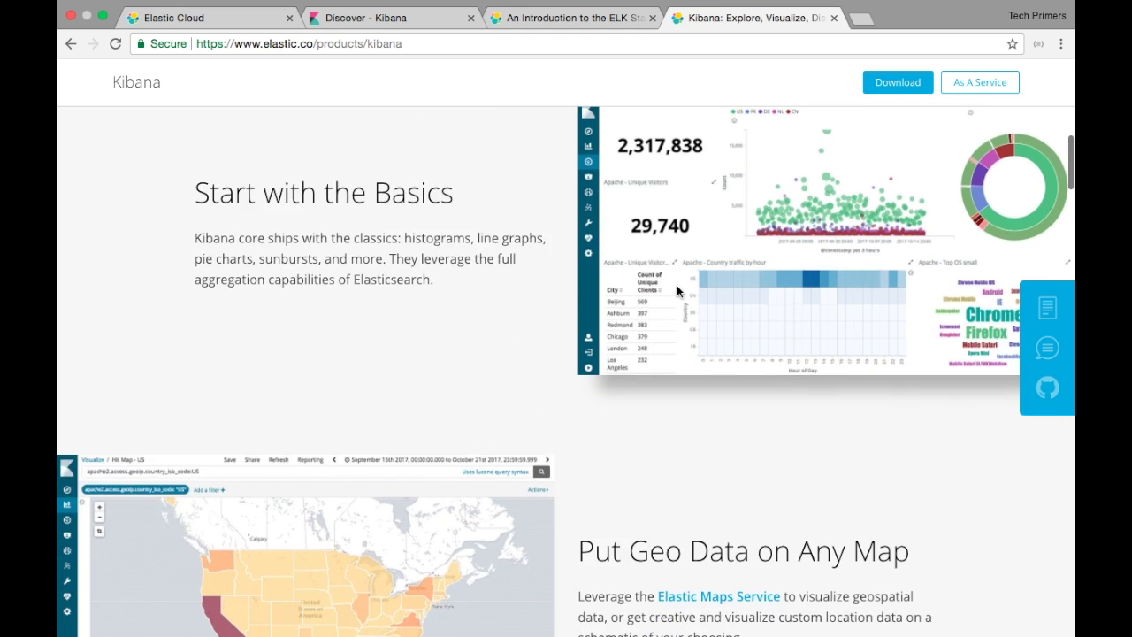
{"action": "scroll", "coordinate": [757, 206], "scroll_direction": "up", "scroll_amount": 2}
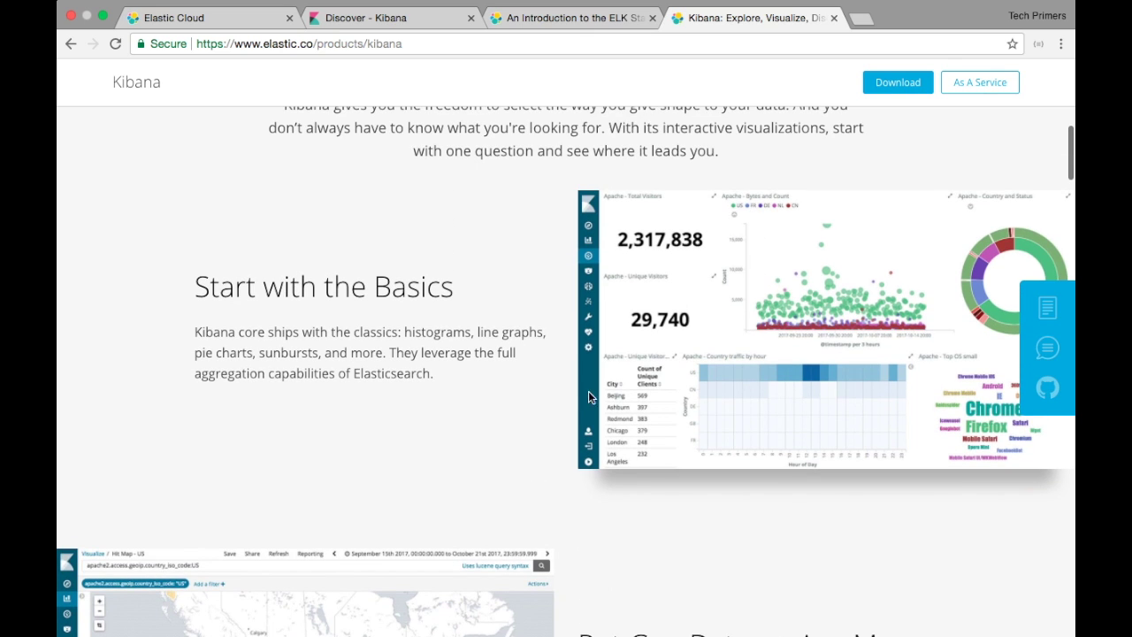
{"action": "scroll", "coordinate": [816, 393], "scroll_direction": "down", "scroll_amount": 1}
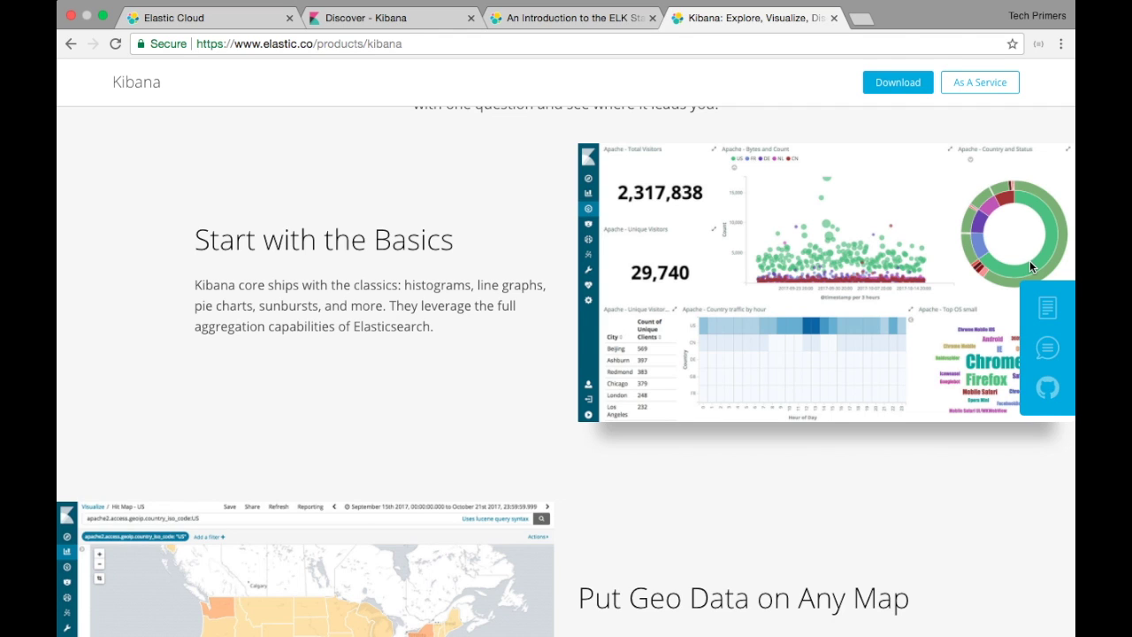
{"action": "scroll", "coordinate": [1029, 260], "scroll_direction": "down", "scroll_amount": 5}
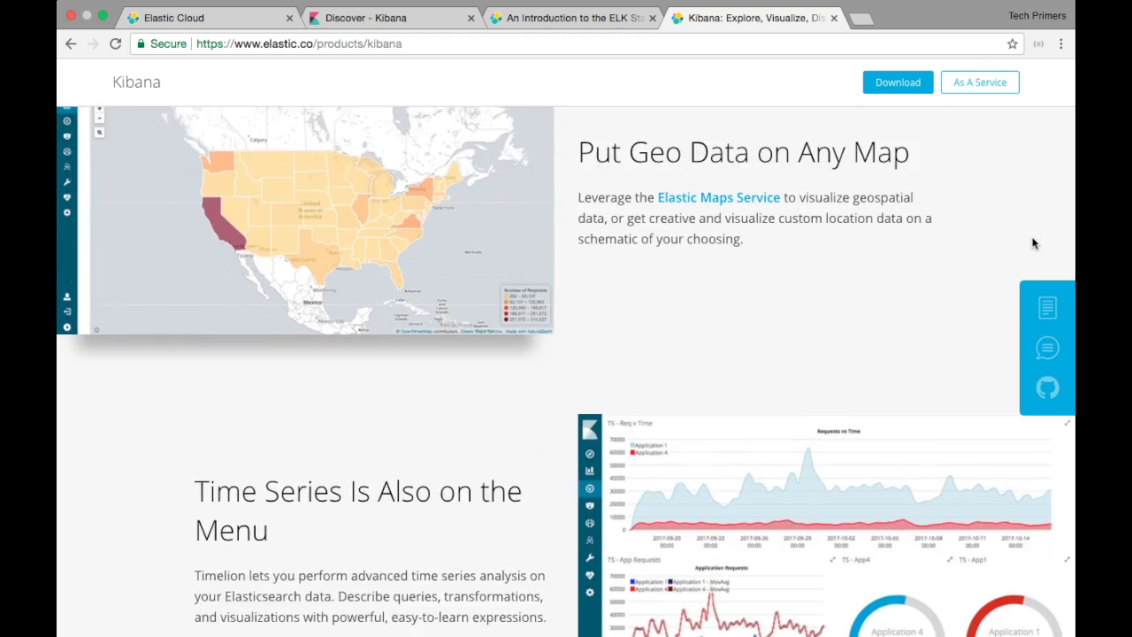
{"action": "scroll", "coordinate": [1032, 243], "scroll_direction": "down", "scroll_amount": 5}
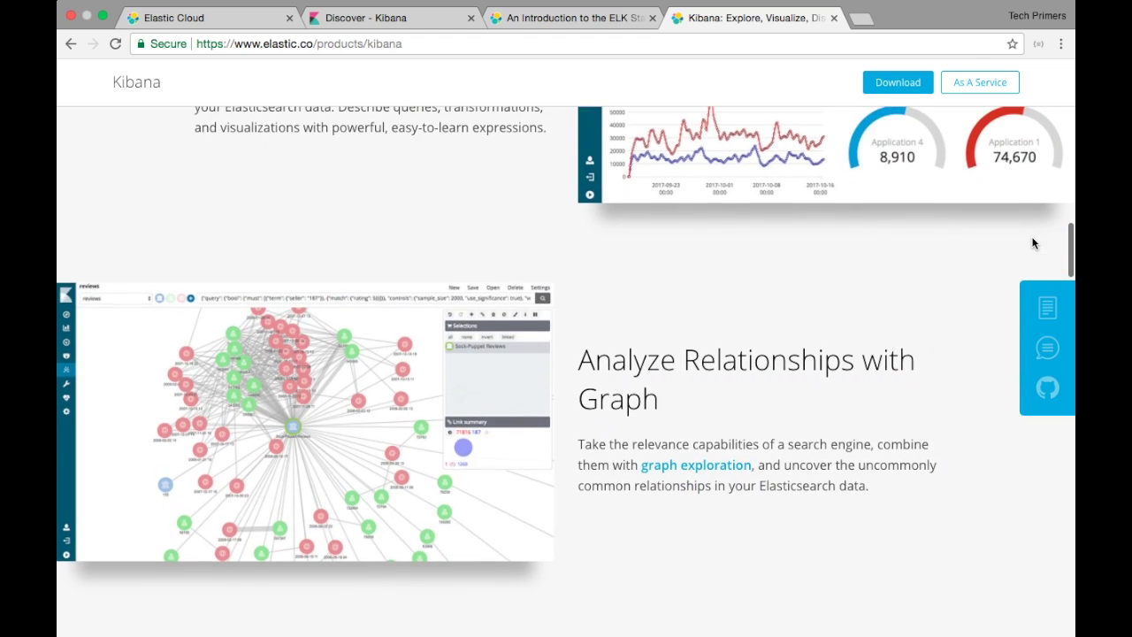
{"action": "scroll", "coordinate": [1033, 243], "scroll_direction": "down", "scroll_amount": 6}
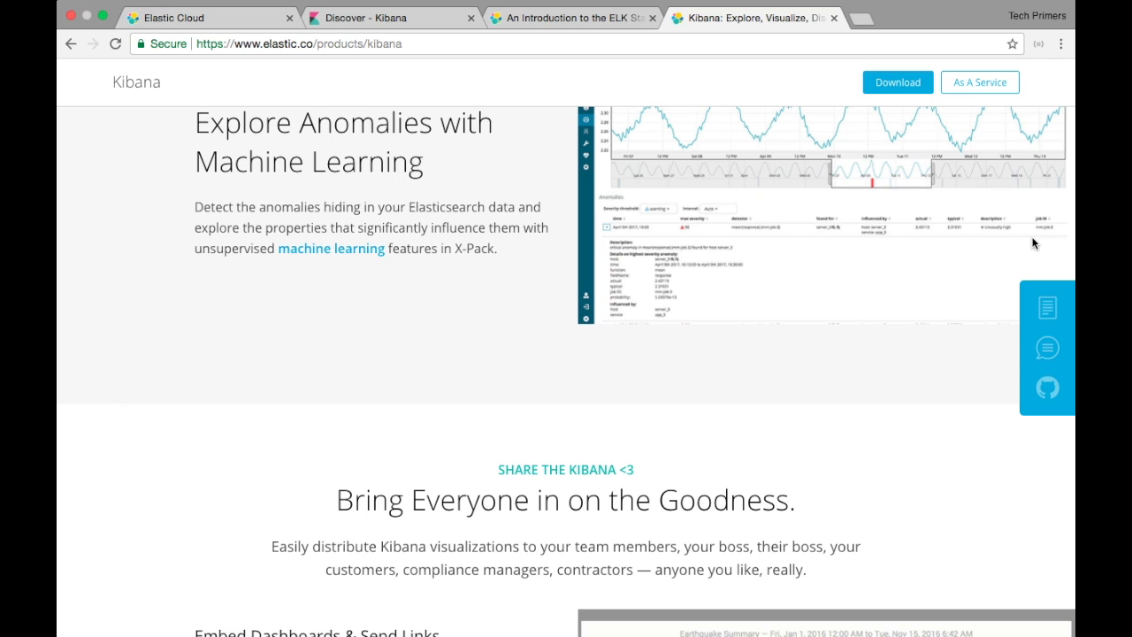
{"action": "scroll", "coordinate": [1033, 243], "scroll_direction": "down", "scroll_amount": 5}
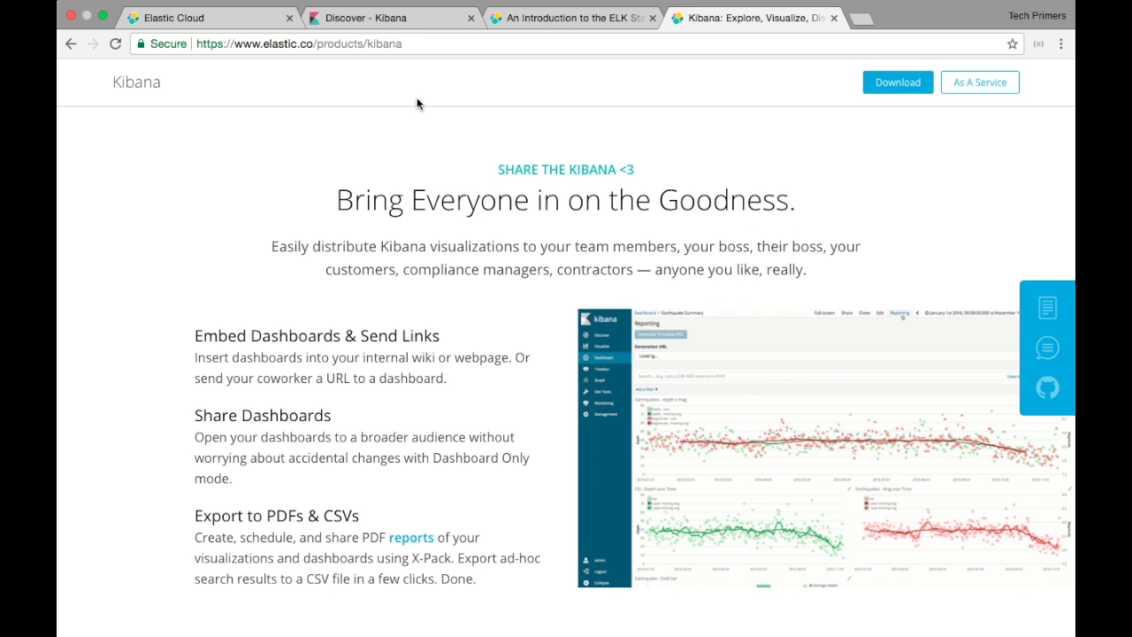
{"action": "left_click", "coordinate": [168, 18]}
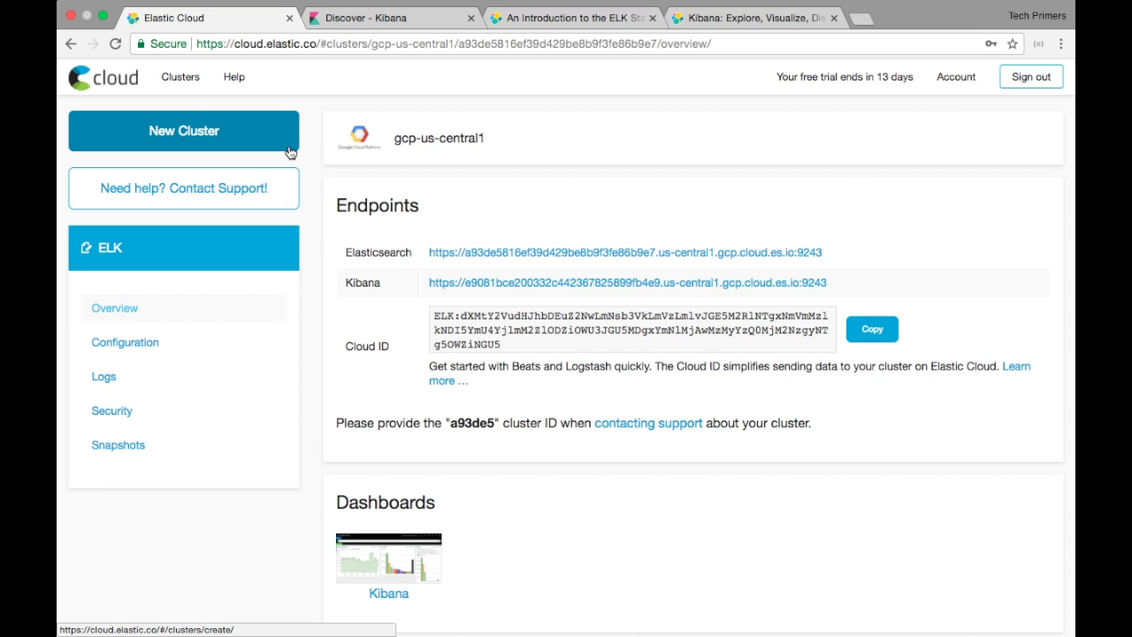
- Review the ELK cluster's gcp region, endpoints, Cloud ID, Kibana dashboard link and node table
{"action": "scroll", "coordinate": [454, 245], "scroll_direction": "down", "scroll_amount": 8}
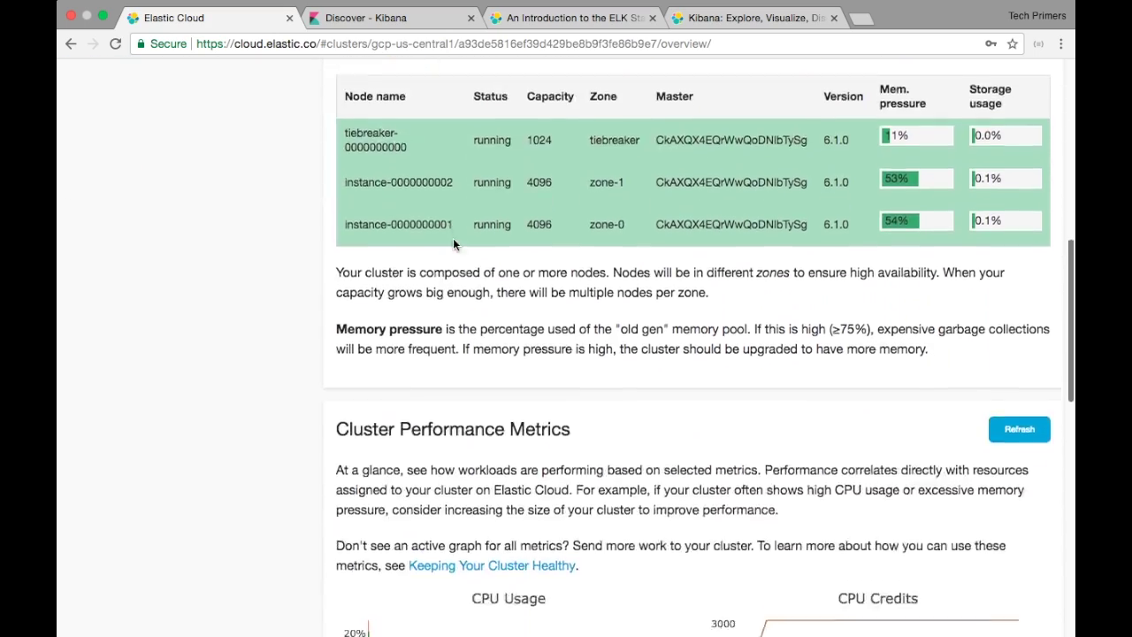
{"action": "scroll", "coordinate": [454, 243], "scroll_direction": "down", "scroll_amount": 7}
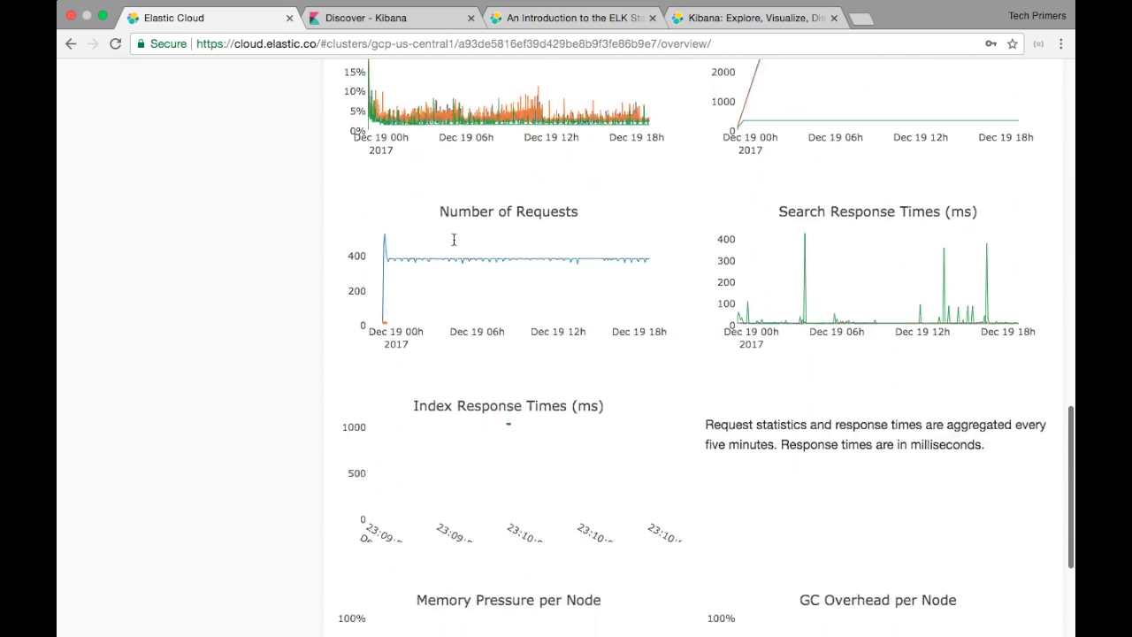
{"action": "scroll", "coordinate": [454, 240], "scroll_direction": "up", "scroll_amount": 15}
{"action": "double_click", "coordinate": [399, 140]}
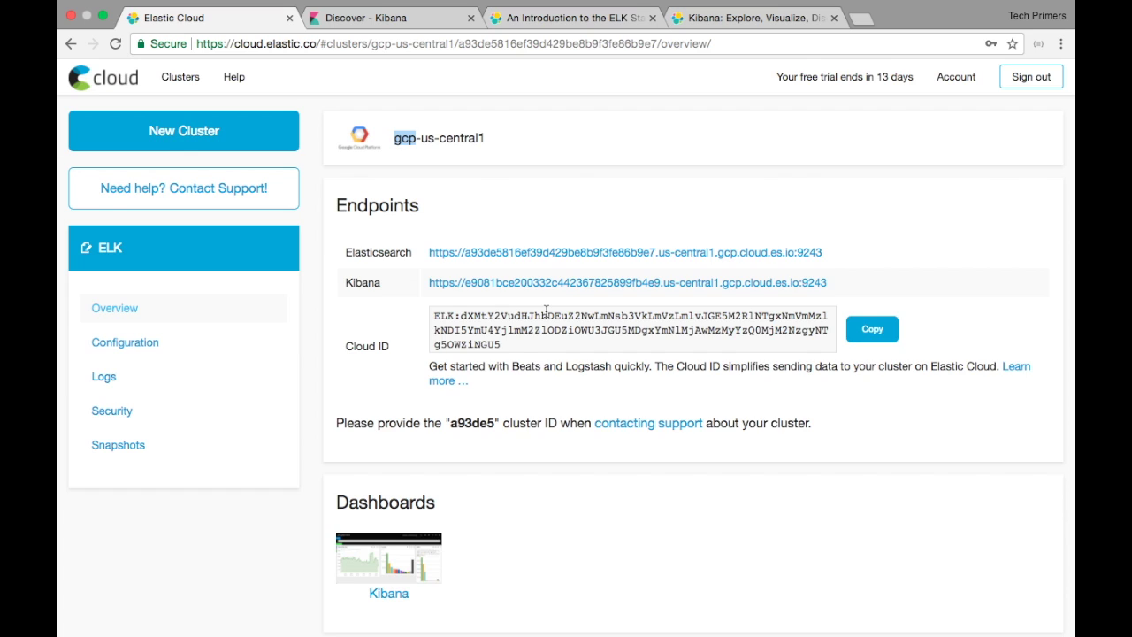
{"action": "scroll", "coordinate": [545, 316], "scroll_direction": "down", "scroll_amount": 2}
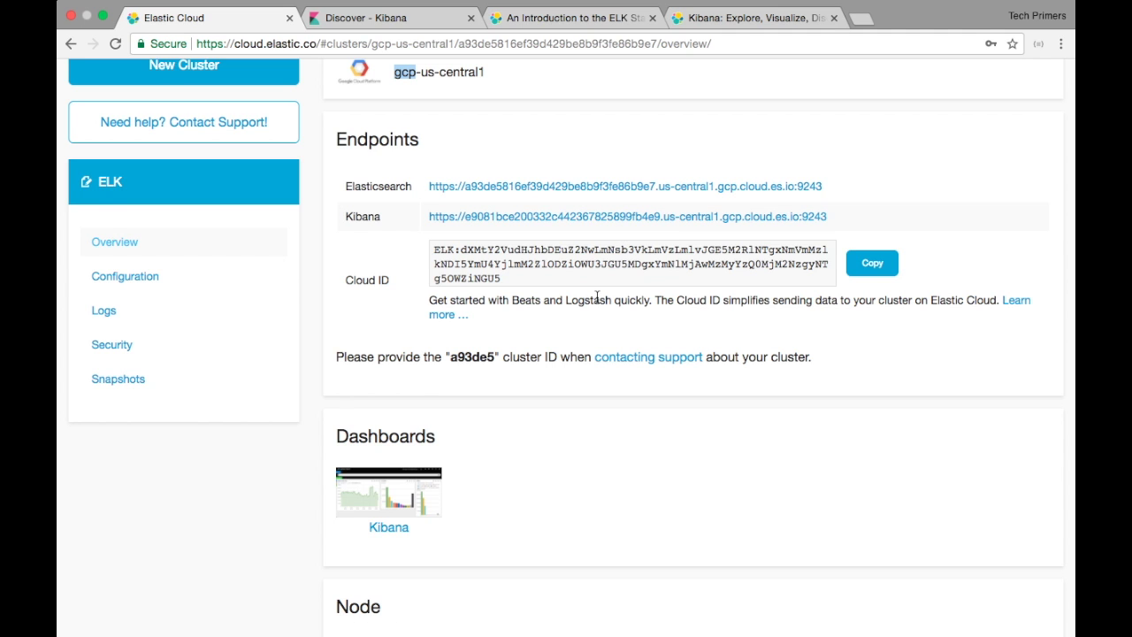
{"action": "scroll", "coordinate": [597, 299], "scroll_direction": "down", "scroll_amount": 1}
{"action": "scroll", "coordinate": [597, 299], "scroll_direction": "down", "scroll_amount": 1}
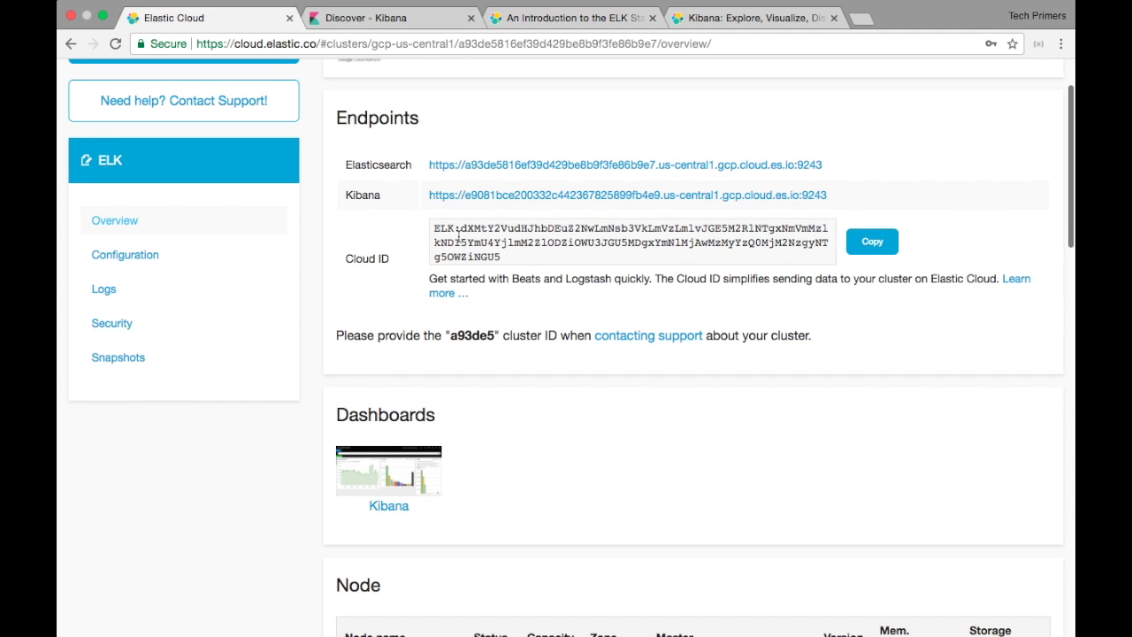
{"action": "scroll", "coordinate": [519, 261], "scroll_direction": "down", "scroll_amount": 5}
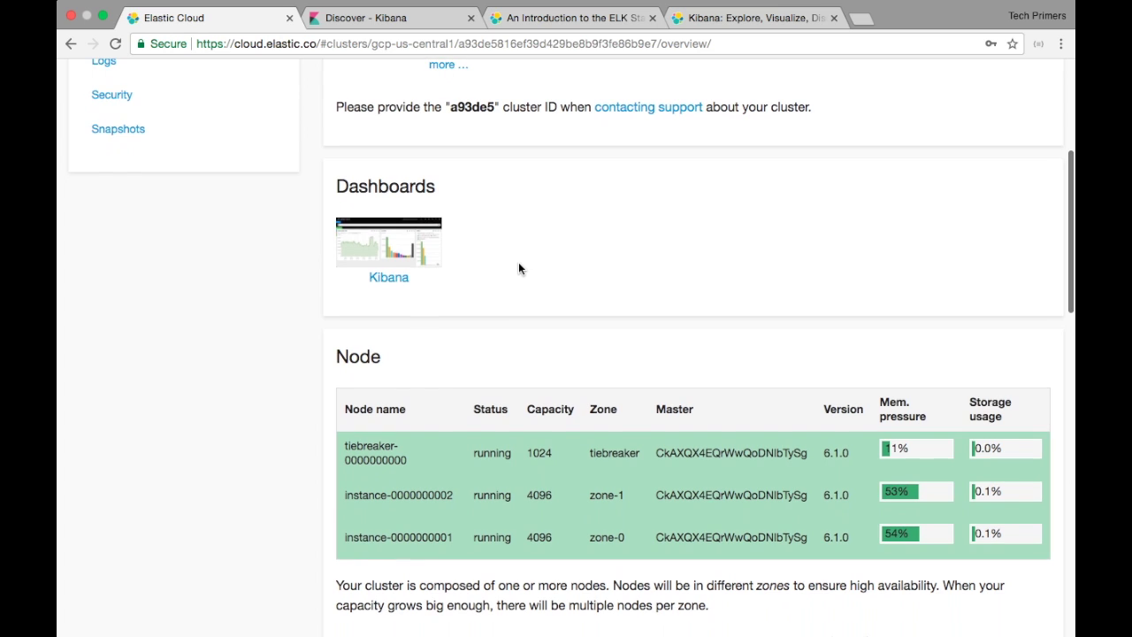
{"action": "right_click", "coordinate": [384, 280]}
- Open the Kibana dashboard in Discover, showing the single .monitoring-alerts-6 hit
{"action": "left_click", "coordinate": [423, 278]}
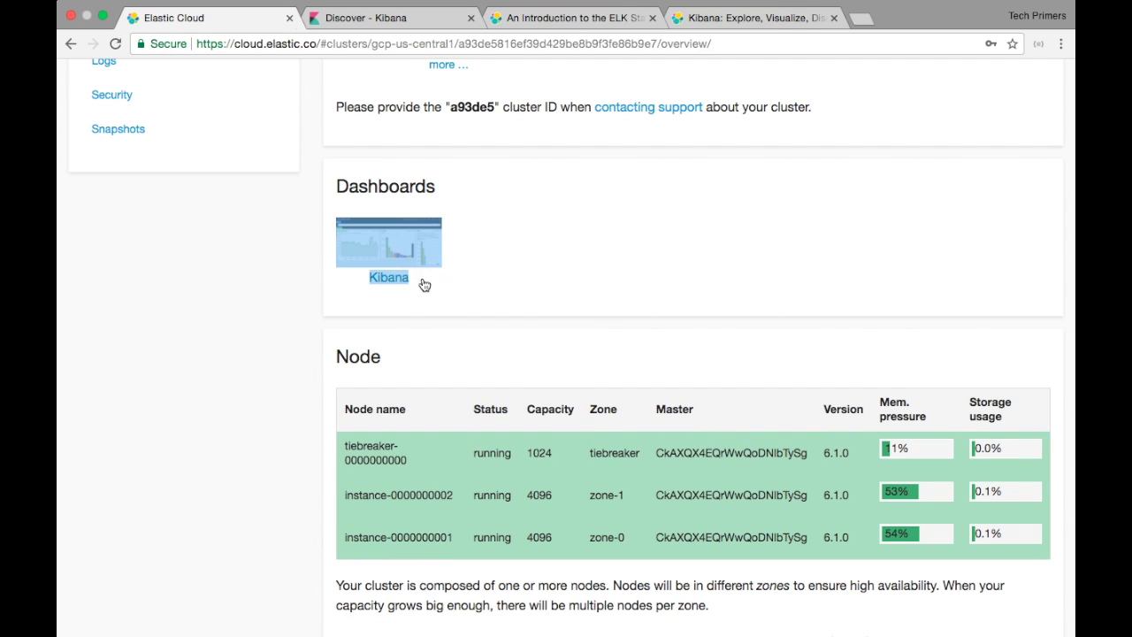
{"action": "left_click", "coordinate": [526, 17]}
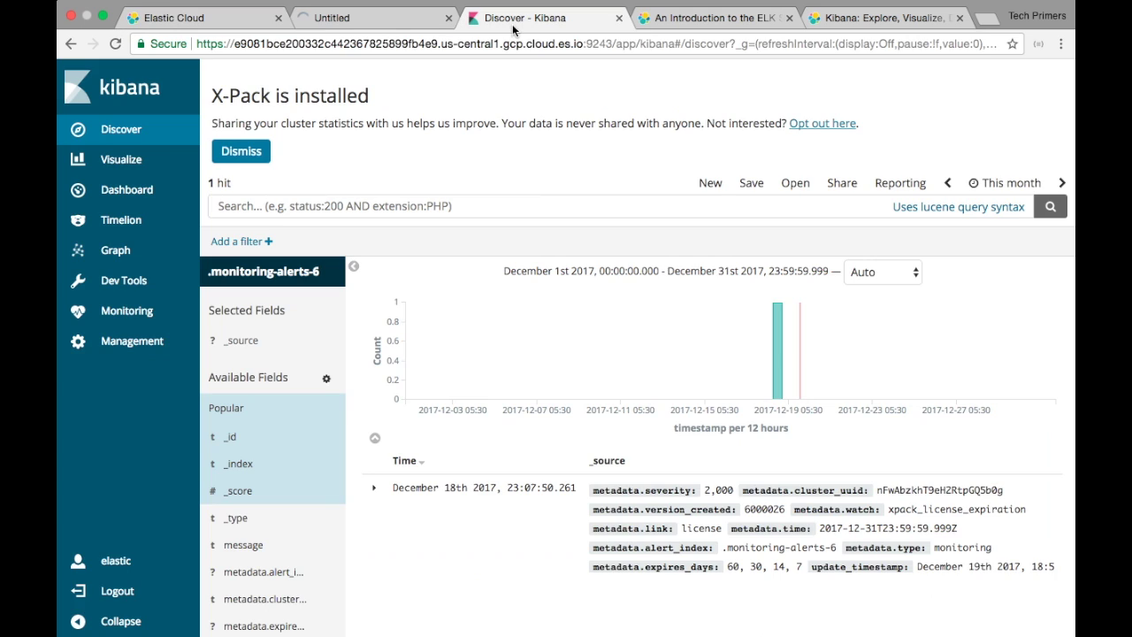
{"action": "left_click", "coordinate": [448, 18]}
{"action": "scroll", "coordinate": [361, 334], "scroll_direction": "down", "scroll_amount": 5}
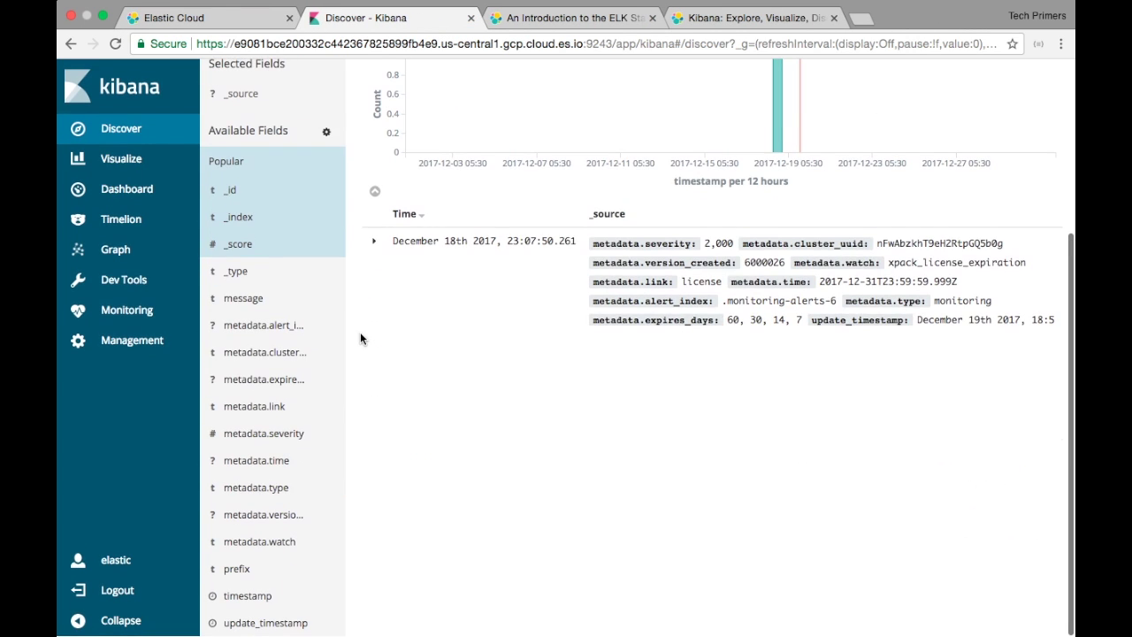
{"action": "scroll", "coordinate": [676, 350], "scroll_direction": "up", "scroll_amount": 3}
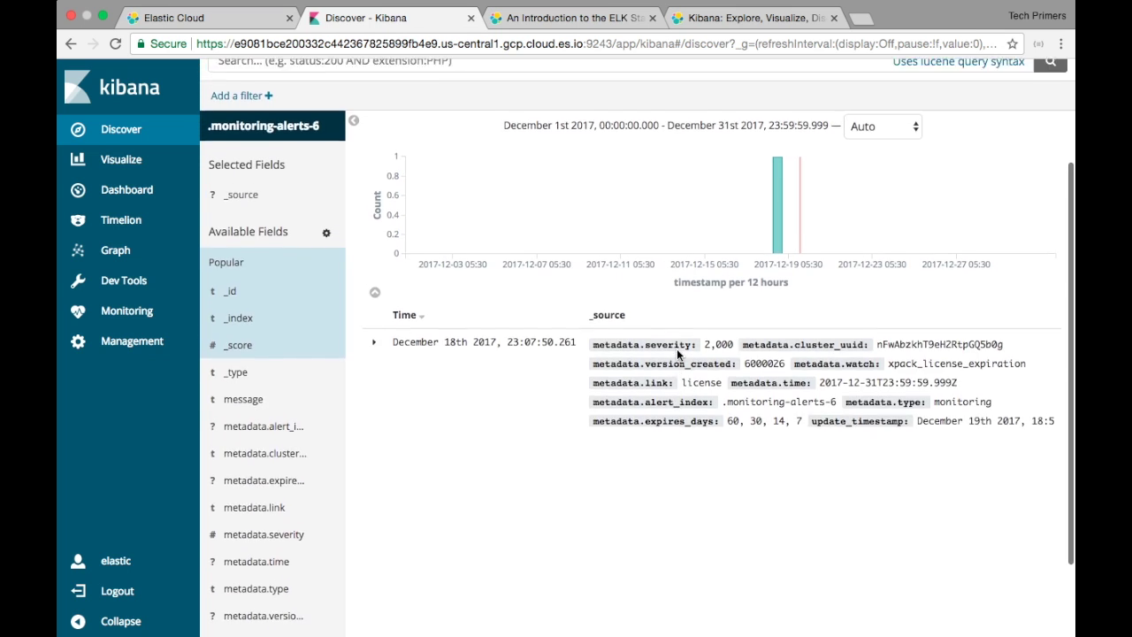
{"action": "scroll", "coordinate": [677, 349], "scroll_direction": "up", "scroll_amount": 3}
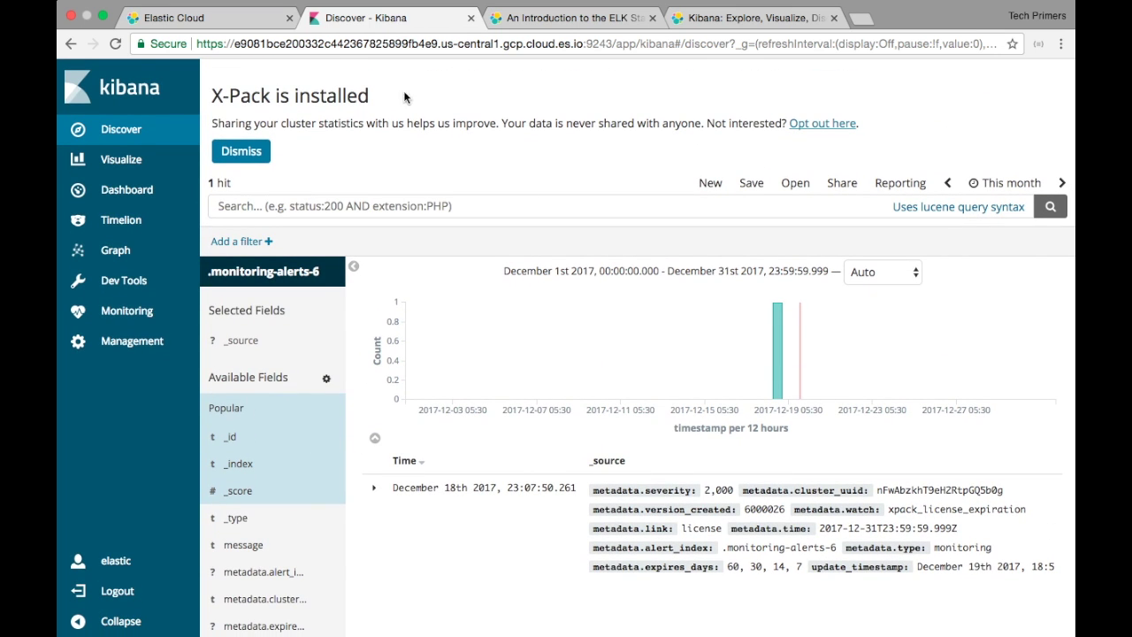
{"action": "left_click", "coordinate": [231, 19]}
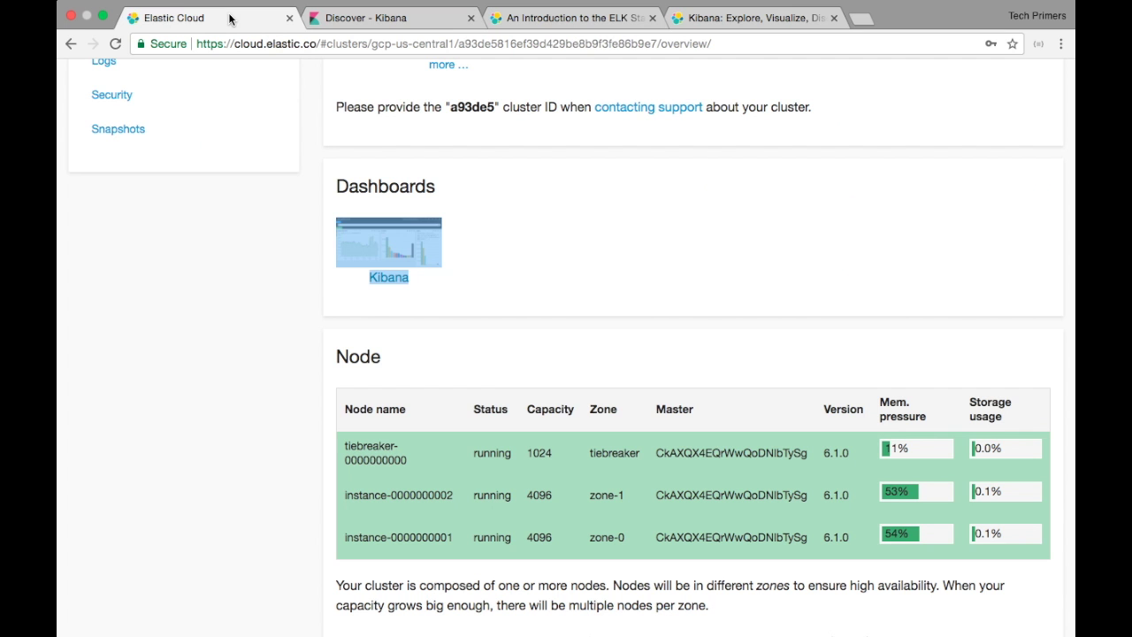
- Scroll the cluster overview through the node table and performance charts, back to Endpoints
{"action": "scroll", "coordinate": [768, 292], "scroll_direction": "down", "scroll_amount": 6}
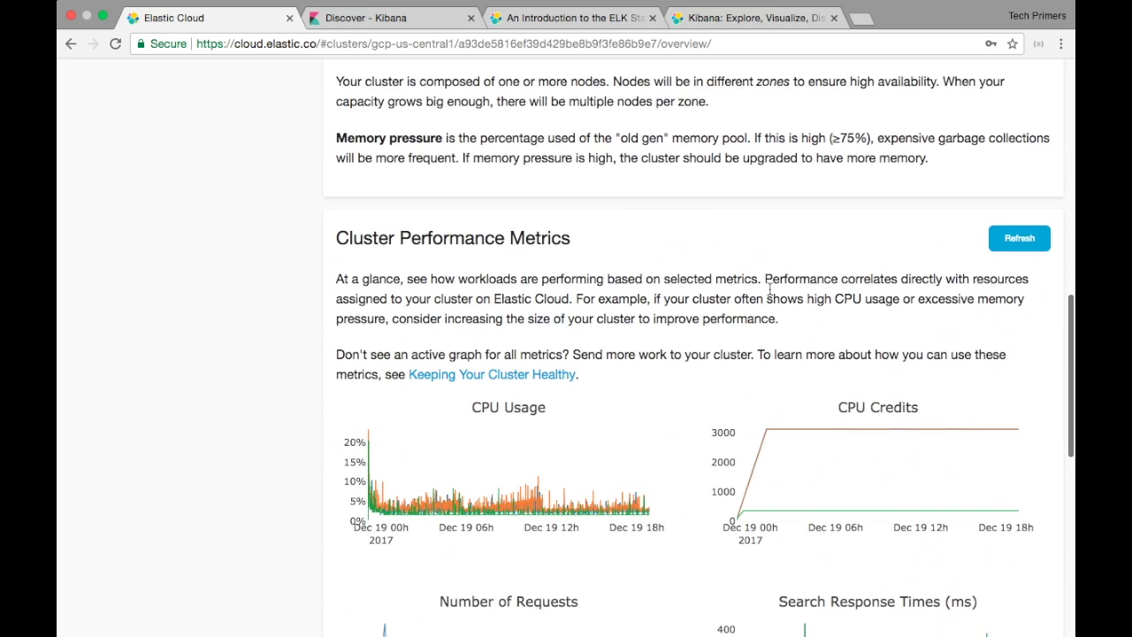
{"action": "scroll", "coordinate": [768, 292], "scroll_direction": "down", "scroll_amount": 1}
{"action": "scroll", "coordinate": [768, 291], "scroll_direction": "down", "scroll_amount": 6}
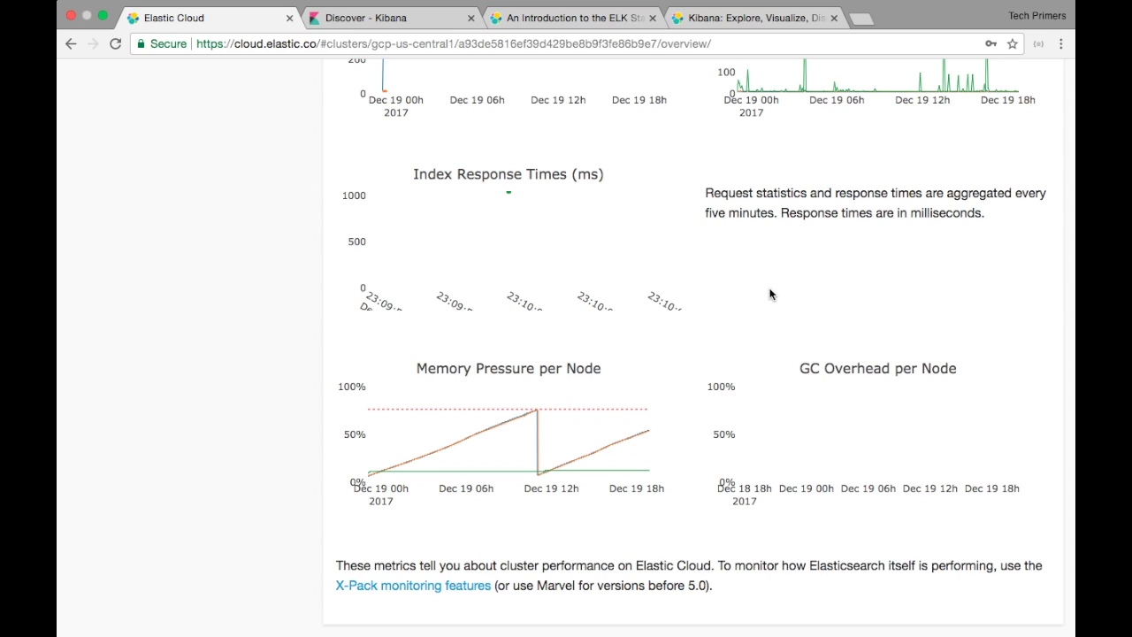
{"action": "scroll", "coordinate": [770, 294], "scroll_direction": "up", "scroll_amount": 12}
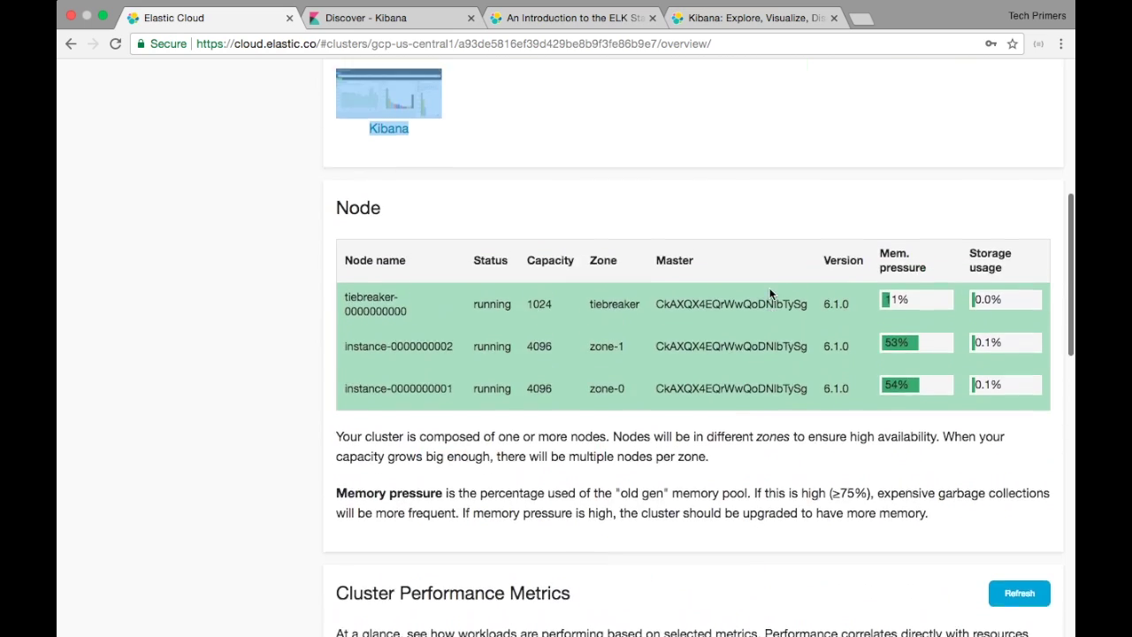
{"action": "scroll", "coordinate": [769, 293], "scroll_direction": "up", "scroll_amount": 4}
{"action": "scroll", "coordinate": [770, 294], "scroll_direction": "down", "scroll_amount": 4}
{"action": "scroll", "coordinate": [769, 294], "scroll_direction": "up", "scroll_amount": 6}
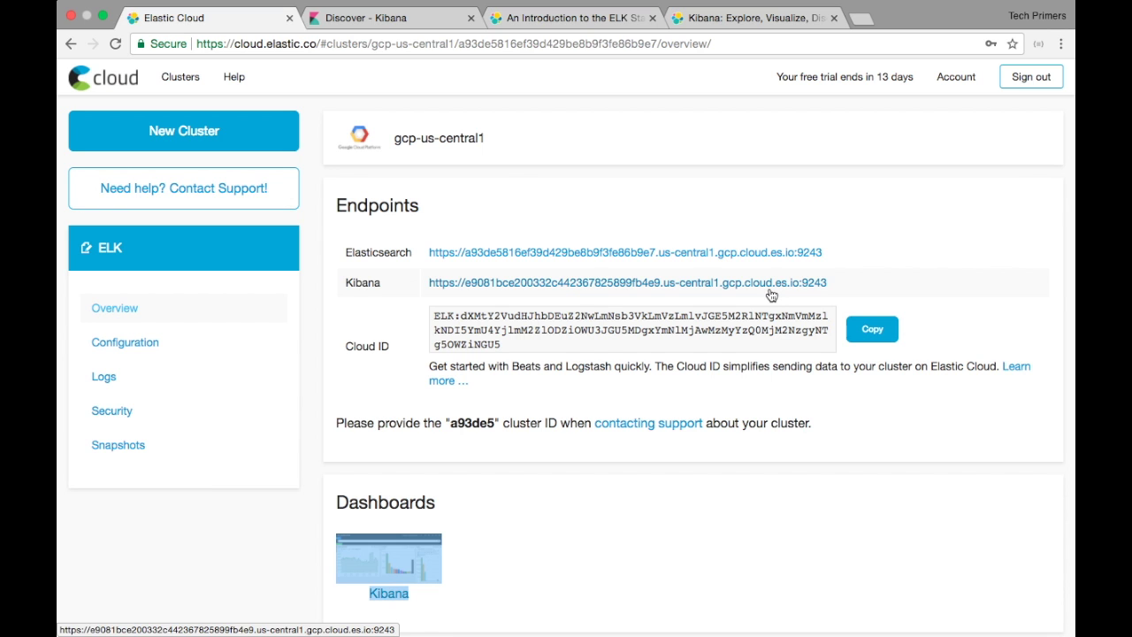
{"action": "left_click", "coordinate": [771, 283]}
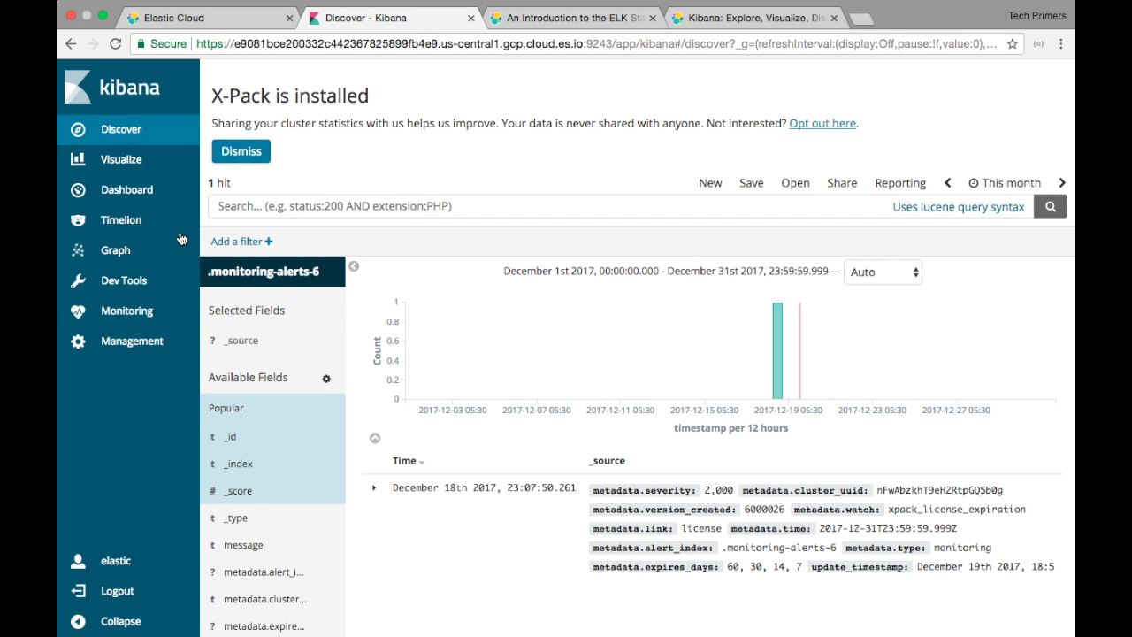
- Visit Kibana's Visualize and Dashboard sections, then return to Discover
{"action": "left_click", "coordinate": [134, 173]}
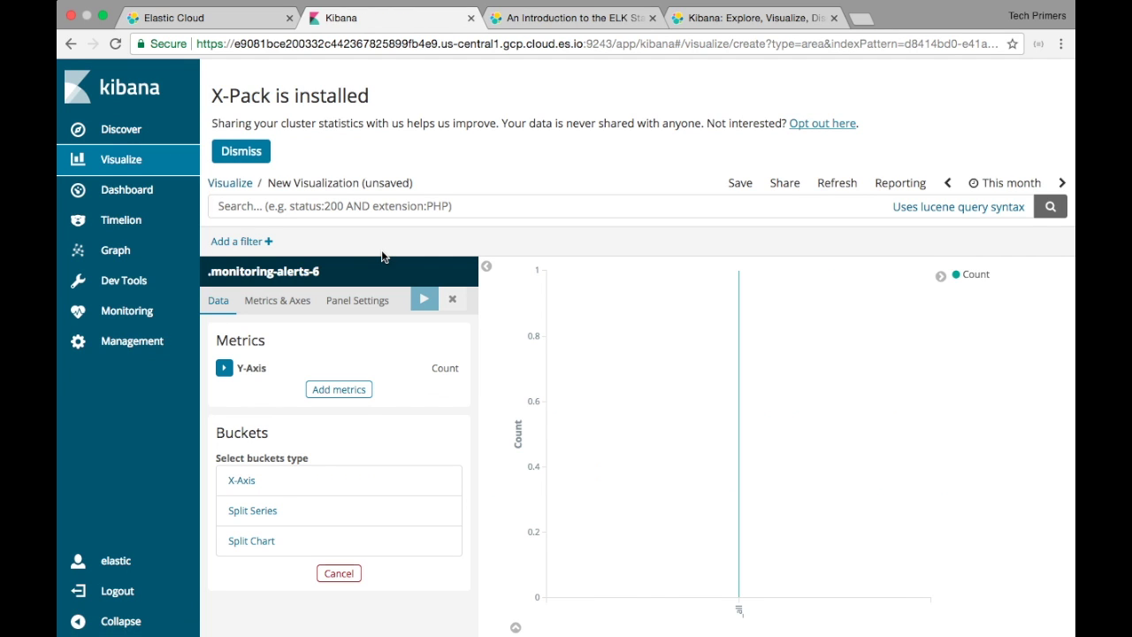
{"action": "left_click", "coordinate": [140, 200]}
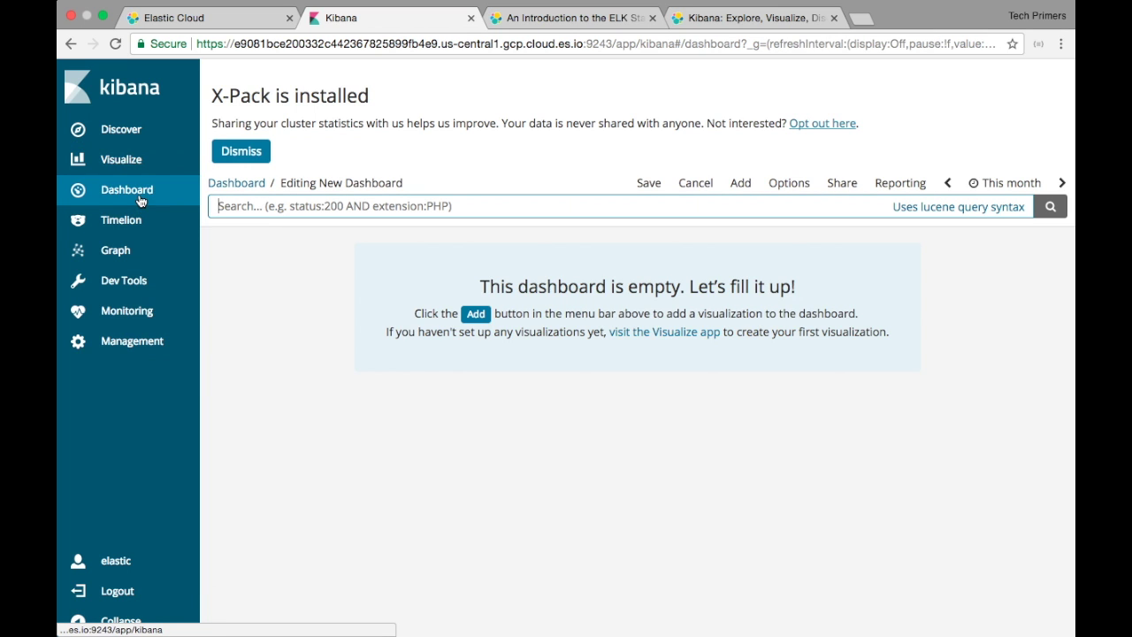
{"action": "left_click", "coordinate": [131, 131]}
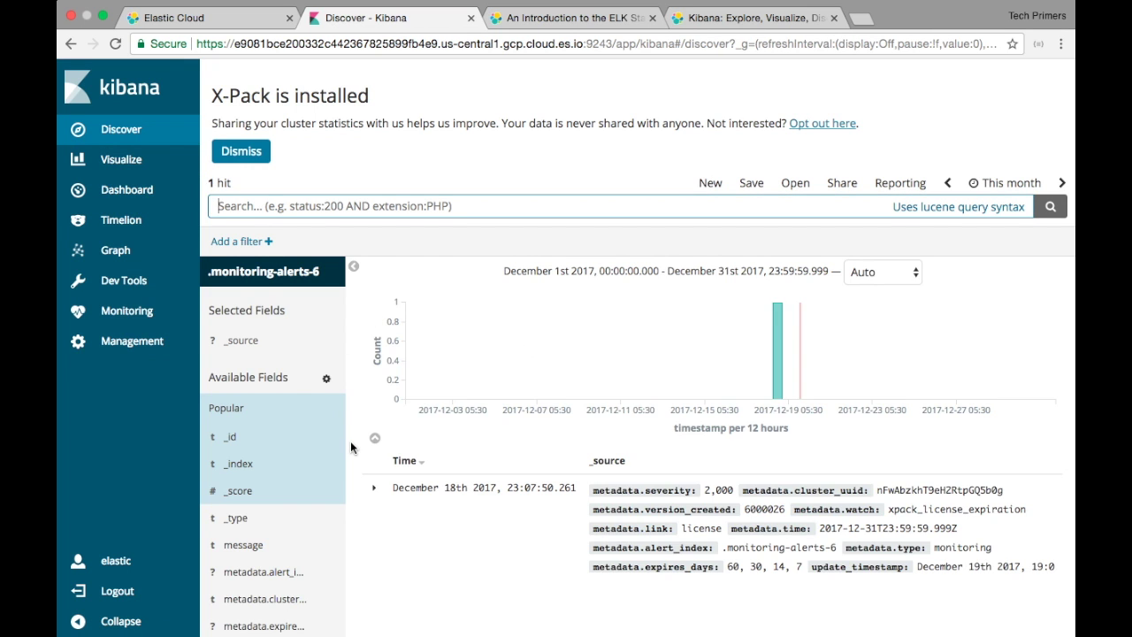
{"action": "scroll", "coordinate": [350, 441], "scroll_direction": "down", "scroll_amount": 2}
{"action": "mouse_move", "coordinate": [309, 341]}
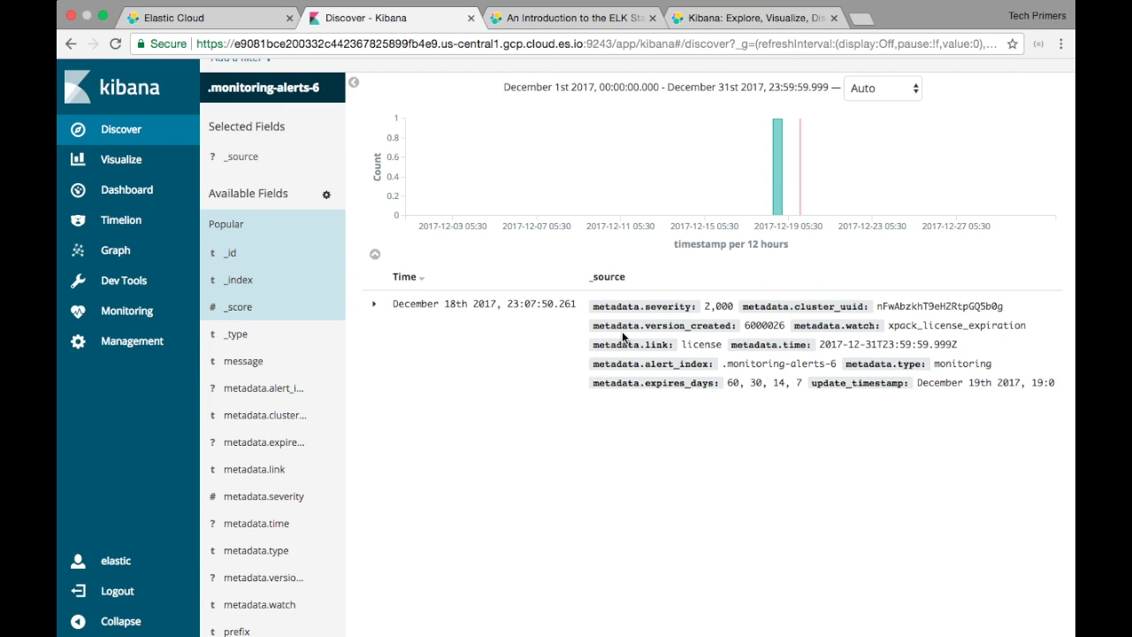
{"action": "scroll", "coordinate": [729, 499], "scroll_direction": "down", "scroll_amount": 2}
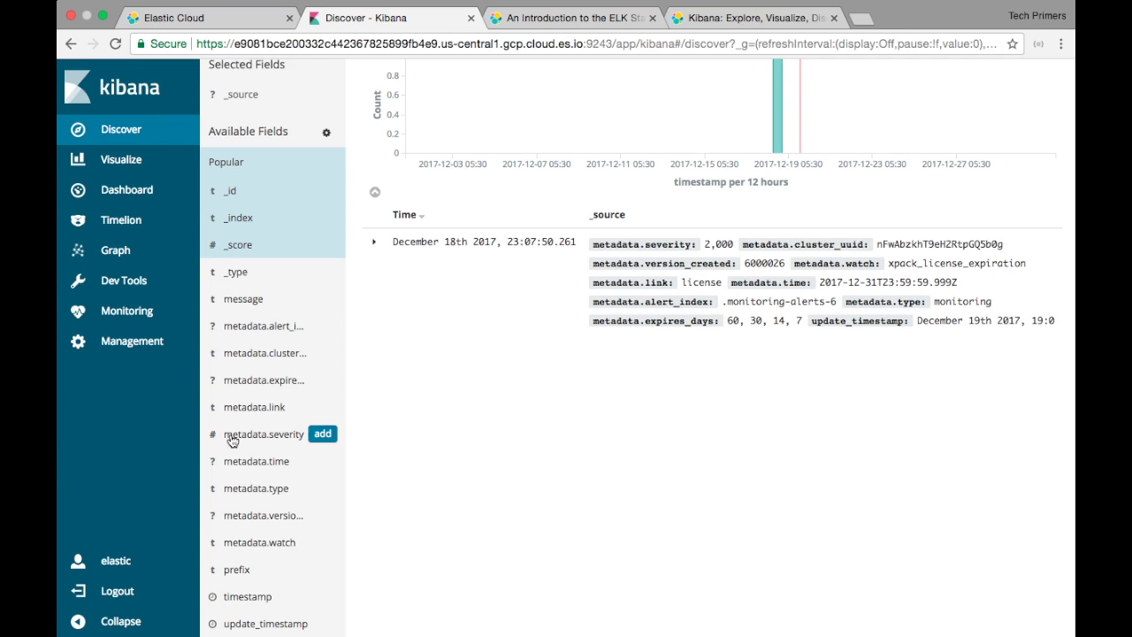
- Add timestamp, metadata.severity, metadata.alert_index, _type and _score as Discover table columns
{"action": "left_click", "coordinate": [252, 598]}
{"action": "left_click", "coordinate": [322, 596]}
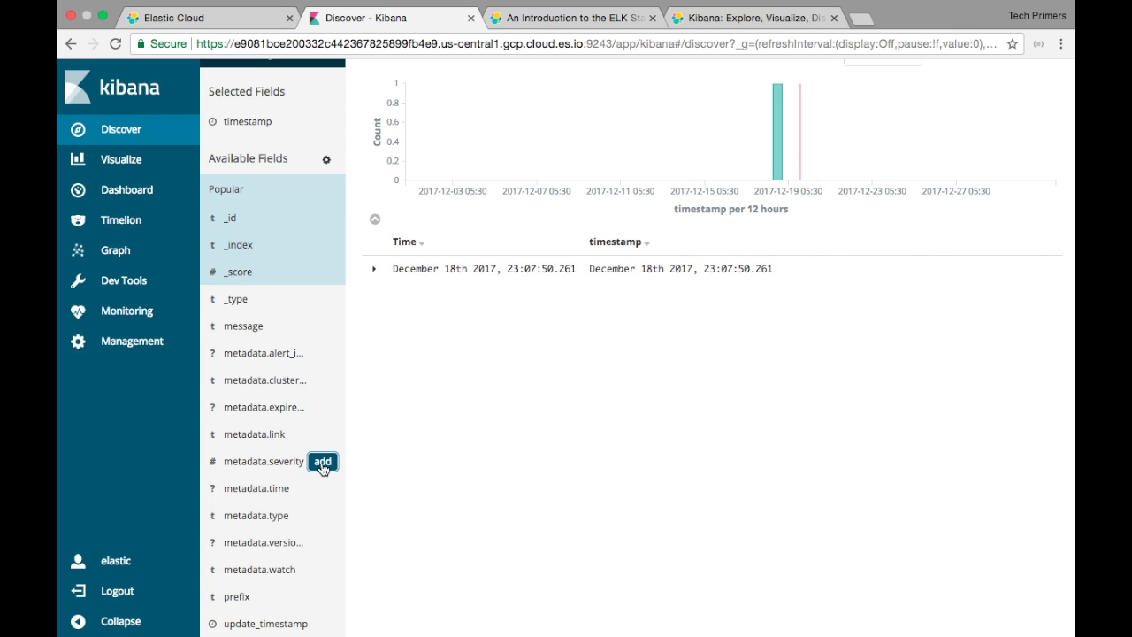
{"action": "left_click", "coordinate": [321, 461]}
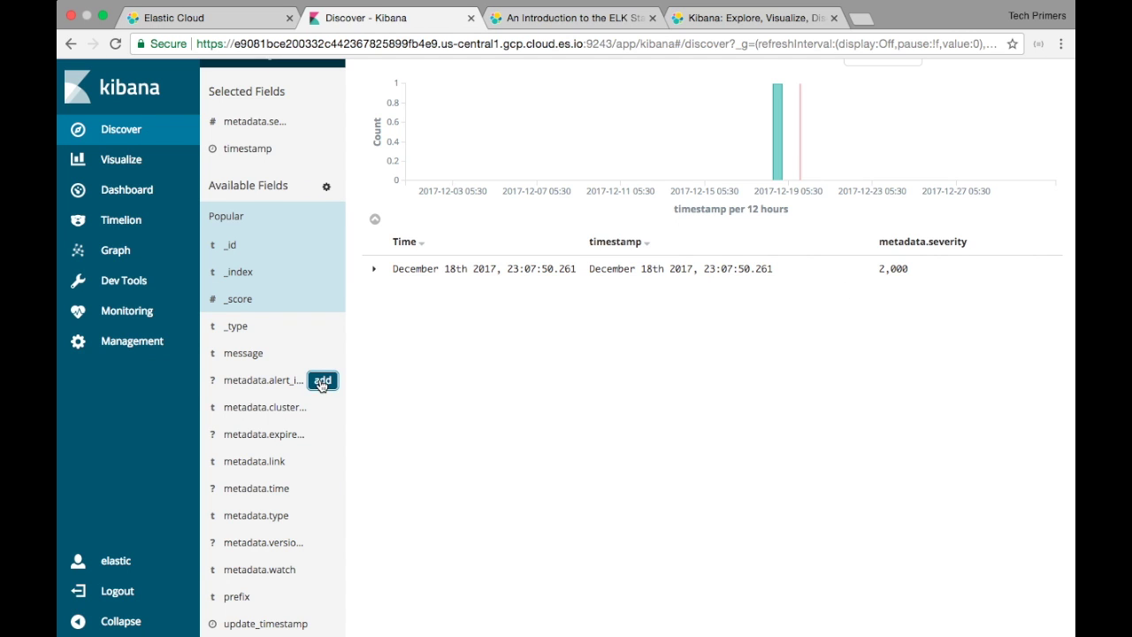
{"action": "left_click", "coordinate": [322, 380]}
{"action": "left_click", "coordinate": [323, 354]}
{"action": "left_click", "coordinate": [323, 354]}
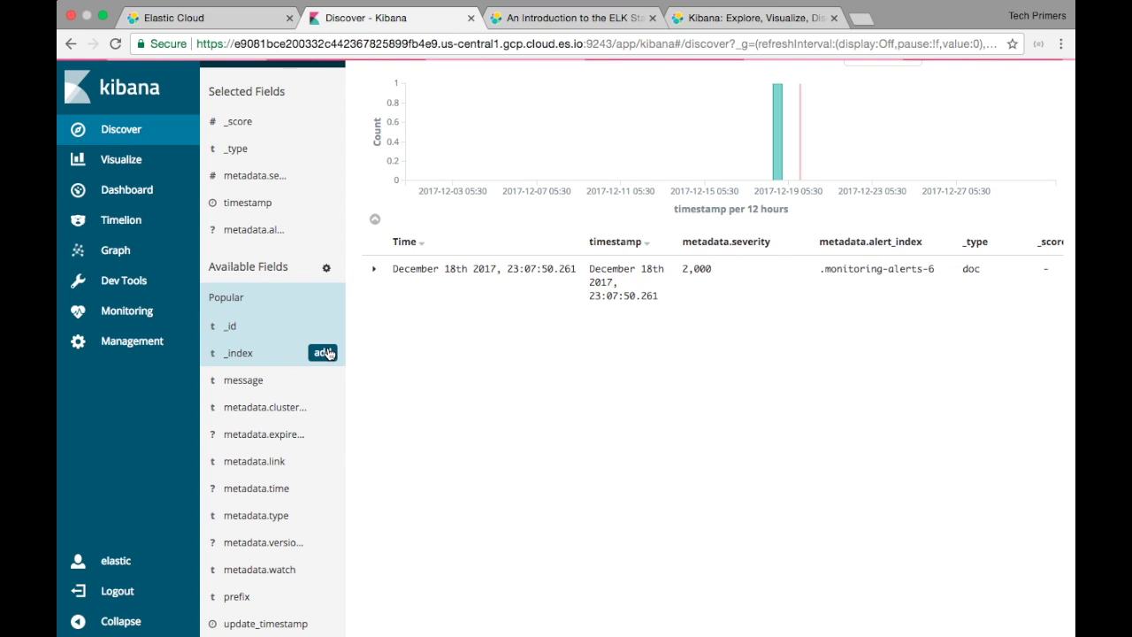
{"action": "scroll", "coordinate": [589, 292], "scroll_direction": "up", "scroll_amount": 5}
{"action": "scroll", "coordinate": [589, 290], "scroll_direction": "down", "scroll_amount": 5}
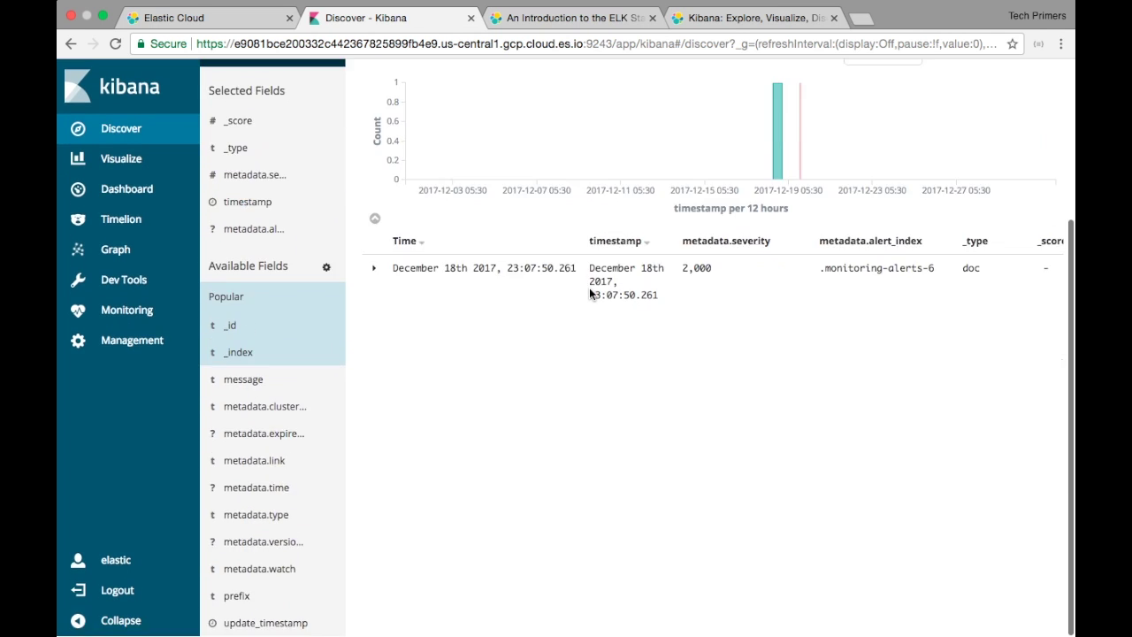
{"action": "scroll", "coordinate": [509, 418], "scroll_direction": "up", "scroll_amount": 5}
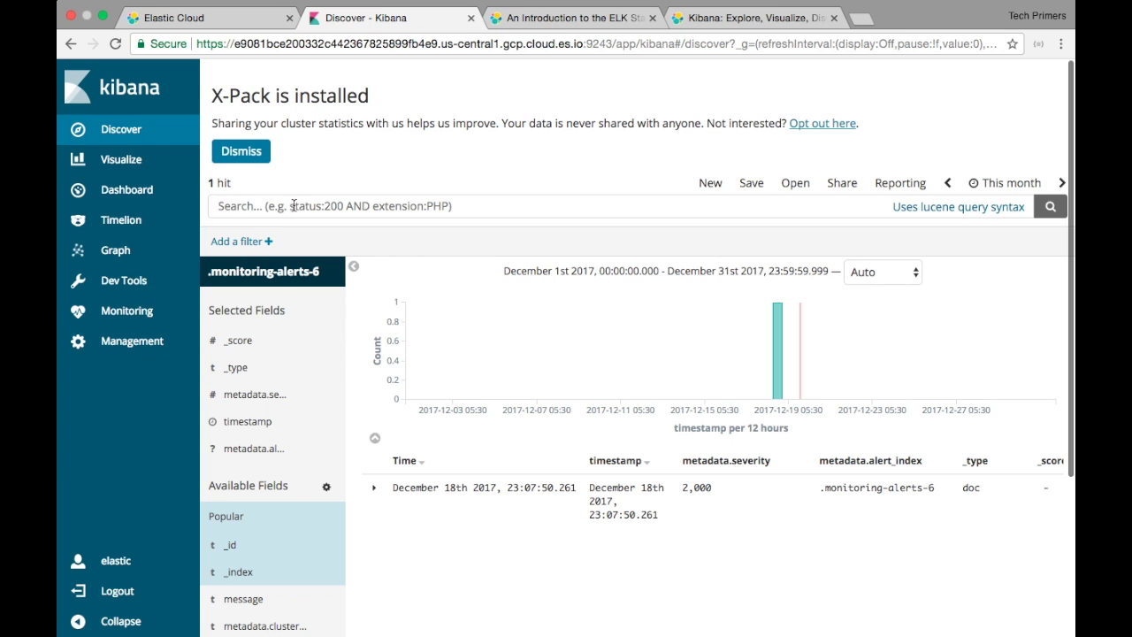
{"action": "left_click", "coordinate": [292, 205]}
- Start adding a filter to the Discover results, then cancel it
{"action": "left_click", "coordinate": [240, 241]}
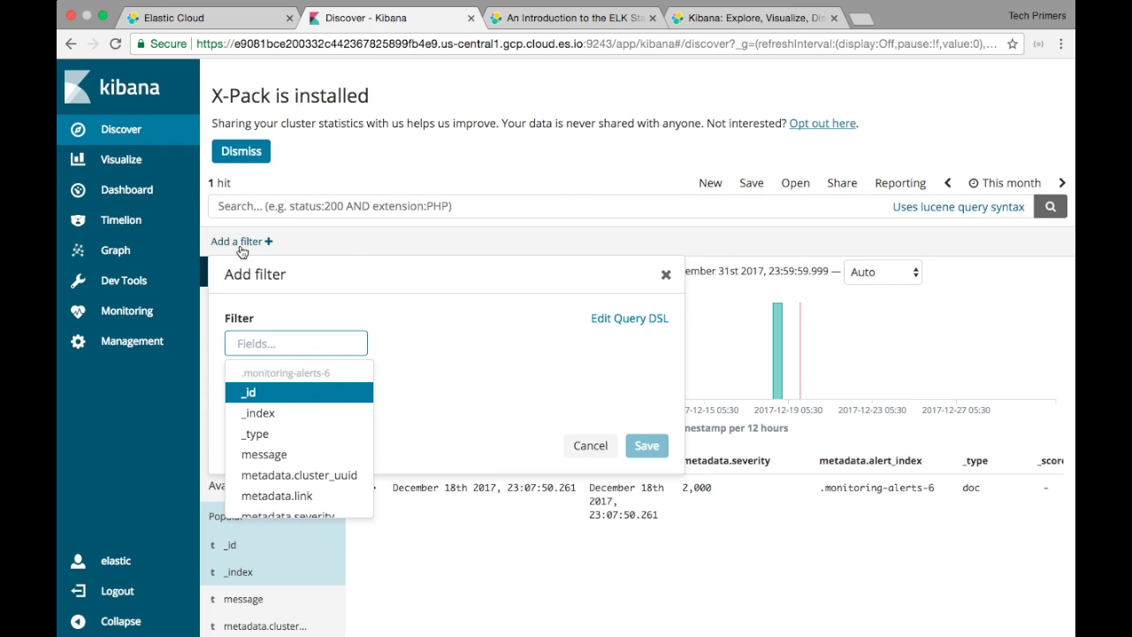
{"action": "scroll", "coordinate": [300, 449], "scroll_direction": "down", "scroll_amount": 5}
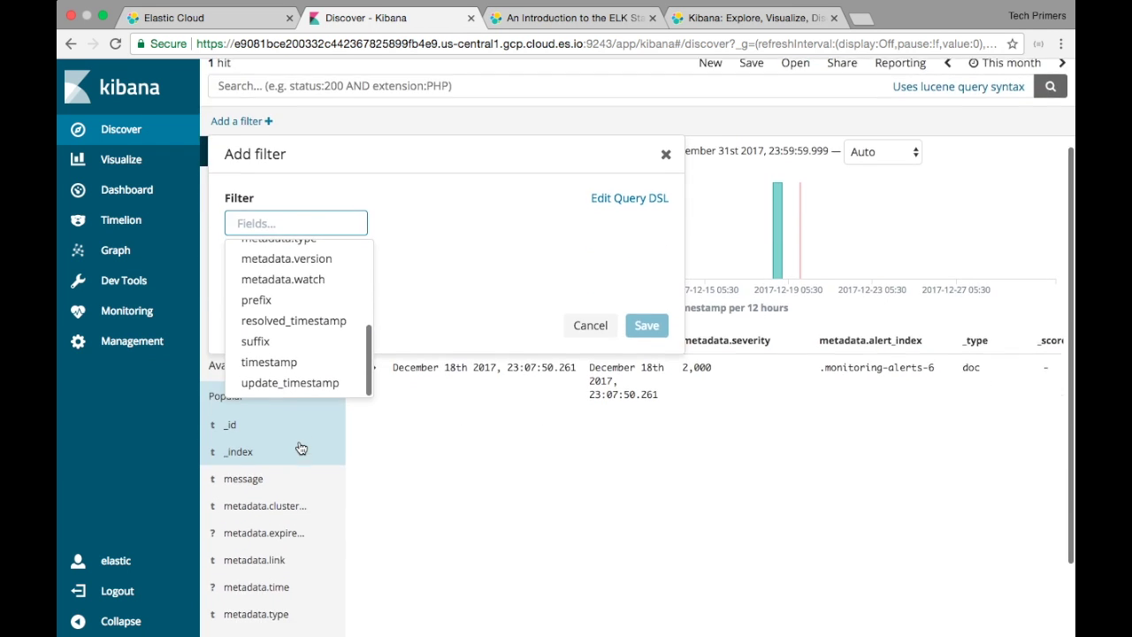
{"action": "left_click", "coordinate": [536, 415]}
{"action": "scroll", "coordinate": [536, 415], "scroll_direction": "up", "scroll_amount": 3}
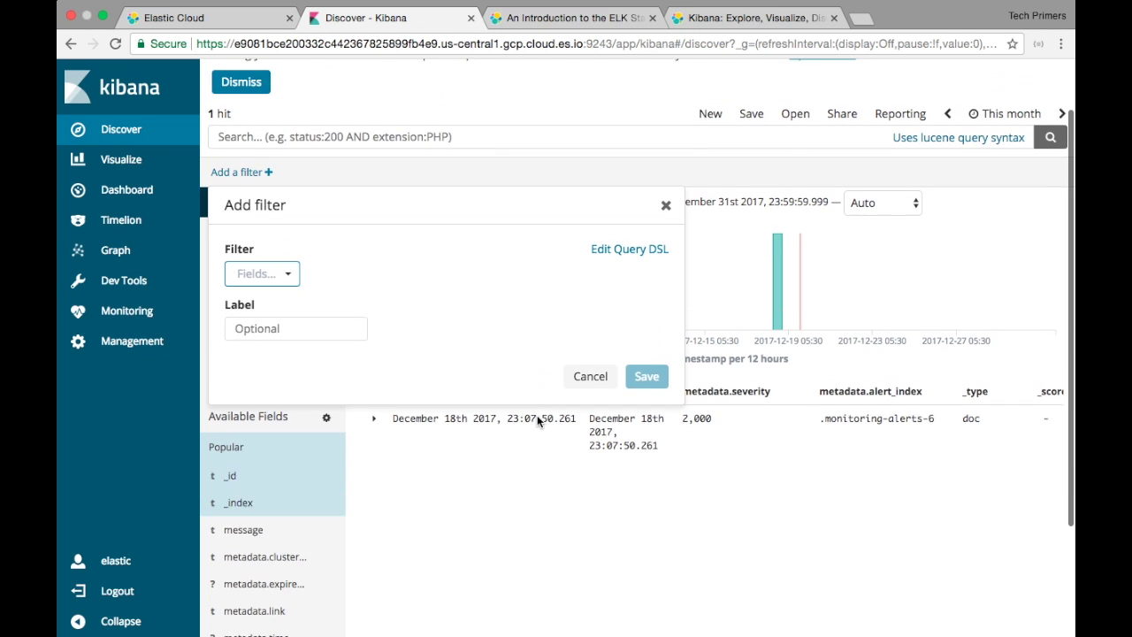
{"action": "left_click", "coordinate": [590, 399]}
- Scroll through the Discover results and go back to the Elastic Cloud cluster overview
{"action": "scroll", "coordinate": [524, 507], "scroll_direction": "down", "scroll_amount": 2}
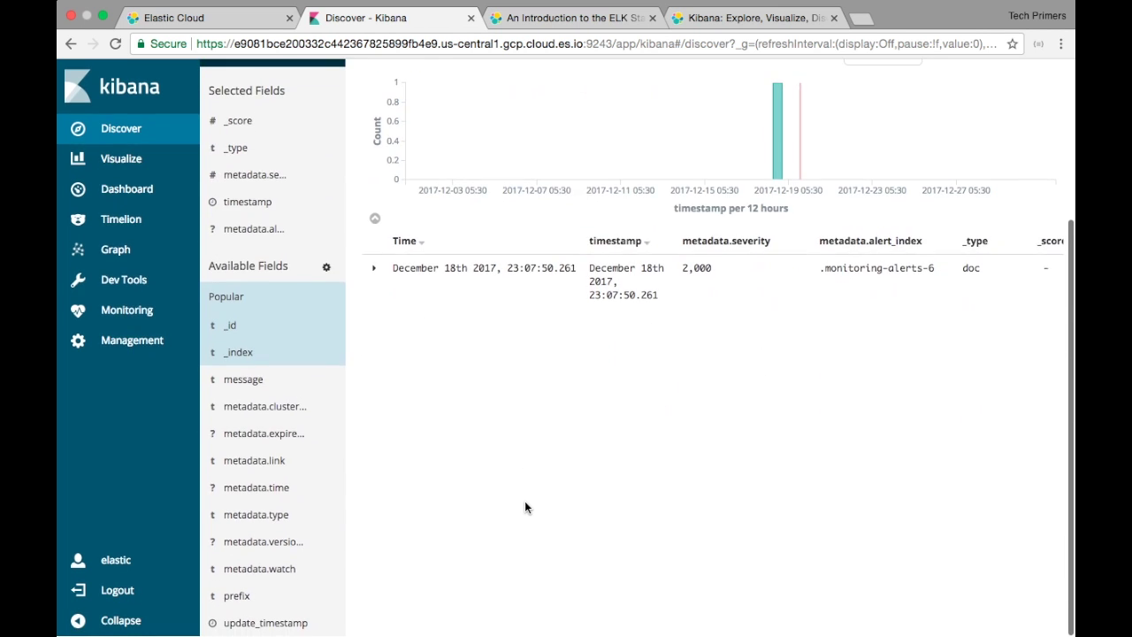
{"action": "scroll", "coordinate": [298, 196], "scroll_direction": "up", "scroll_amount": 3}
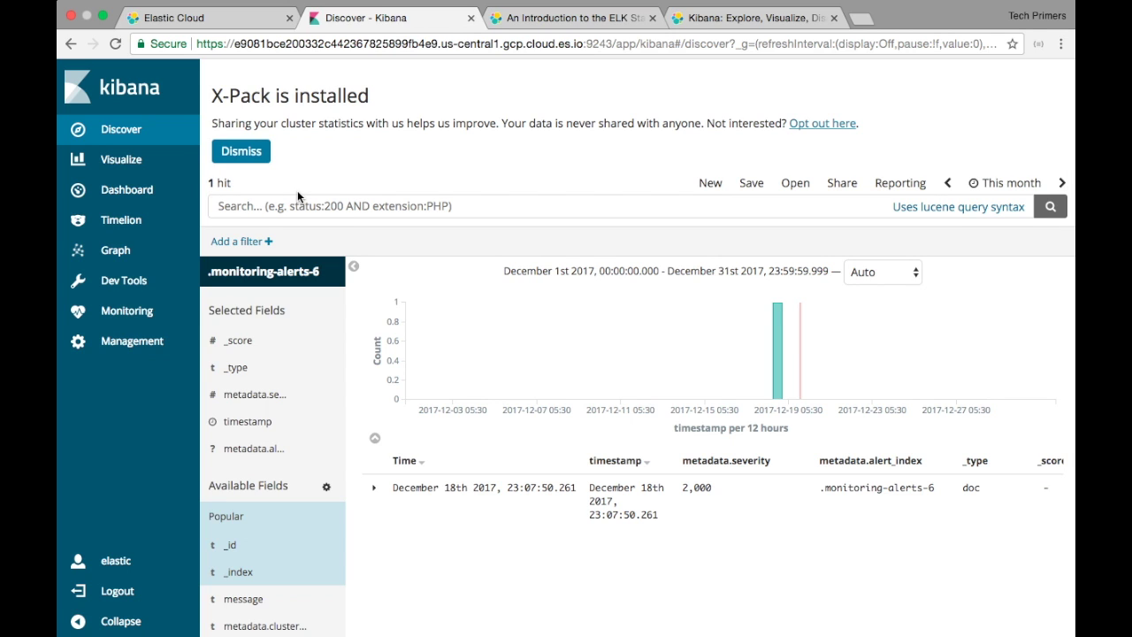
{"action": "mouse_move", "coordinate": [335, 349]}
{"action": "scroll", "coordinate": [468, 549], "scroll_direction": "down", "scroll_amount": 3}
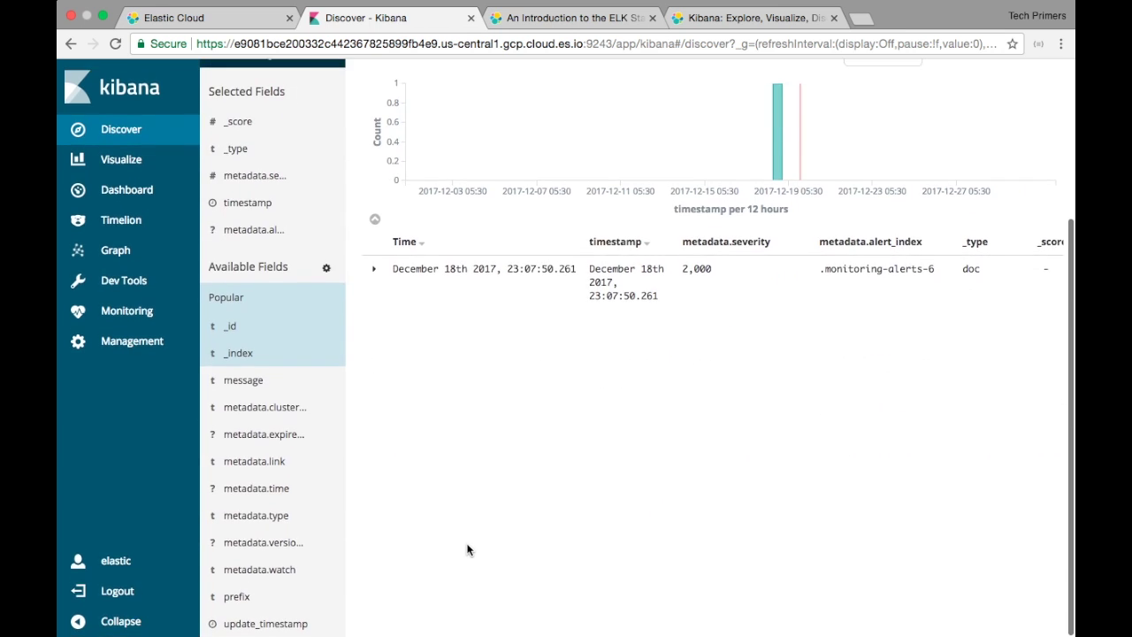
{"action": "scroll", "coordinate": [467, 549], "scroll_direction": "up", "scroll_amount": 3}
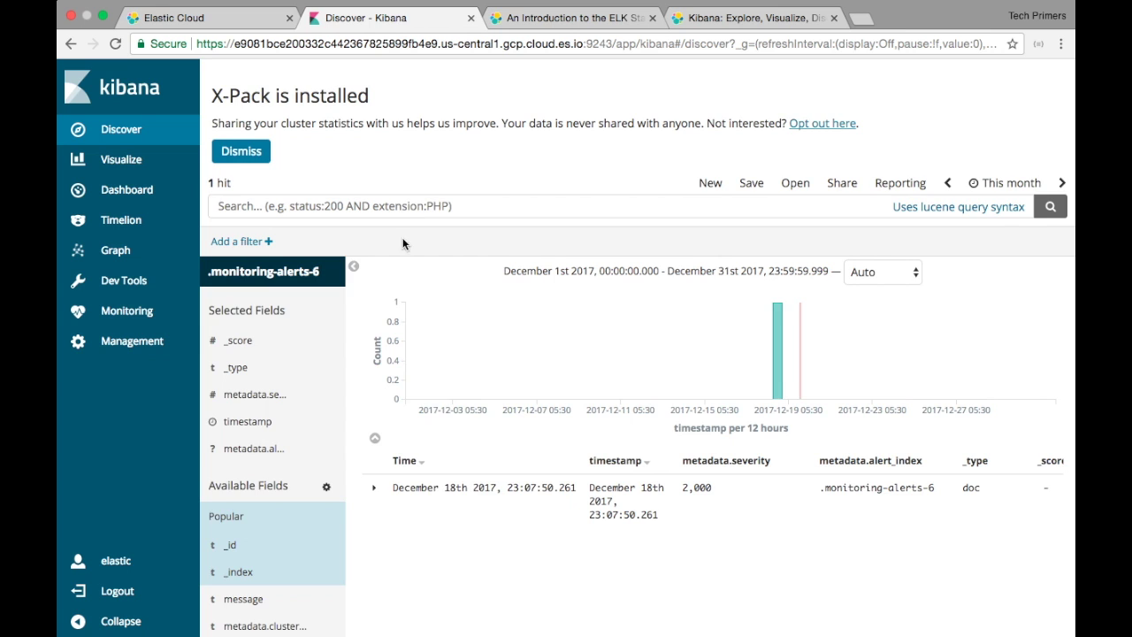
{"action": "scroll", "coordinate": [437, 423], "scroll_direction": "down", "scroll_amount": 3}
{"action": "scroll", "coordinate": [436, 423], "scroll_direction": "up", "scroll_amount": 3}
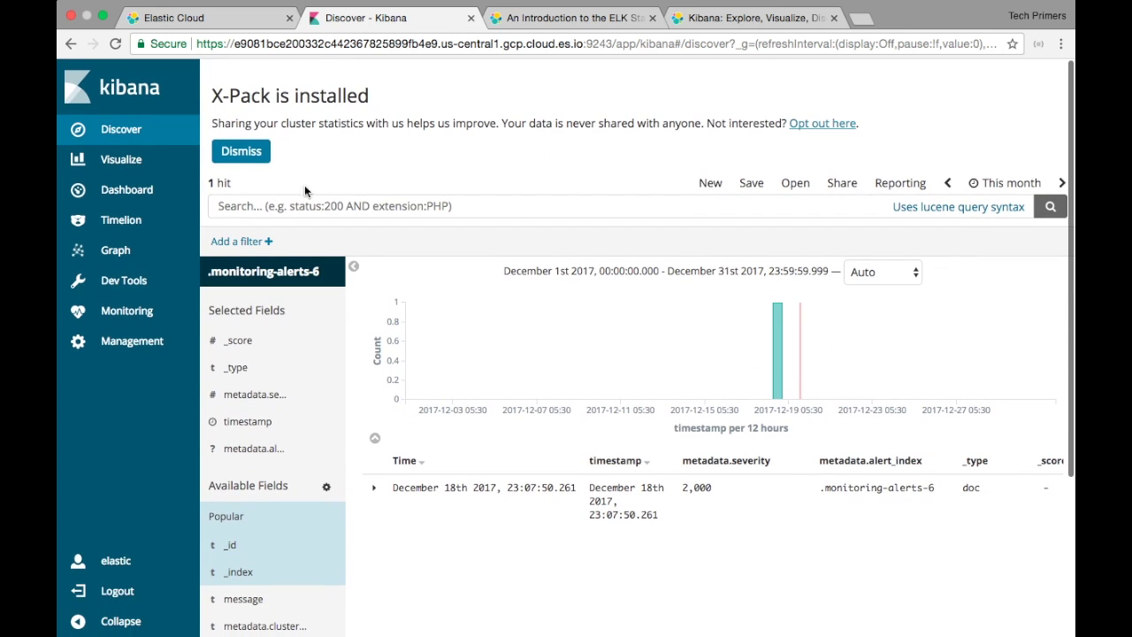
{"action": "left_click", "coordinate": [215, 25]}
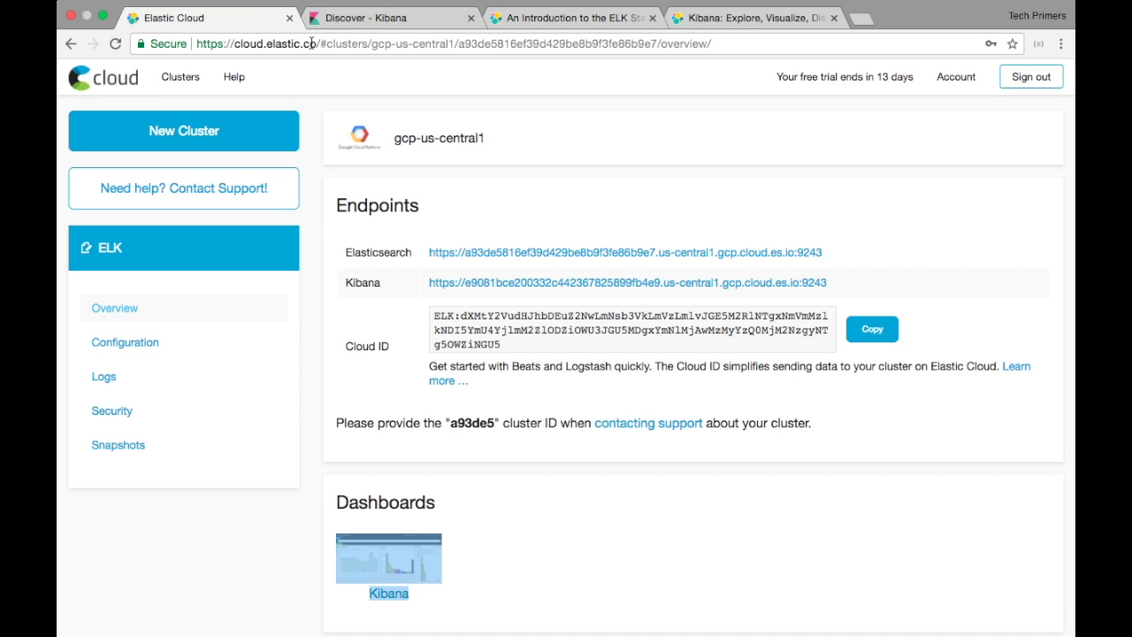
- Recheck Kibana Discover, then open the cluster Configuration showing 4 GB memory, 96 GB storage
{"action": "left_click", "coordinate": [350, 19]}
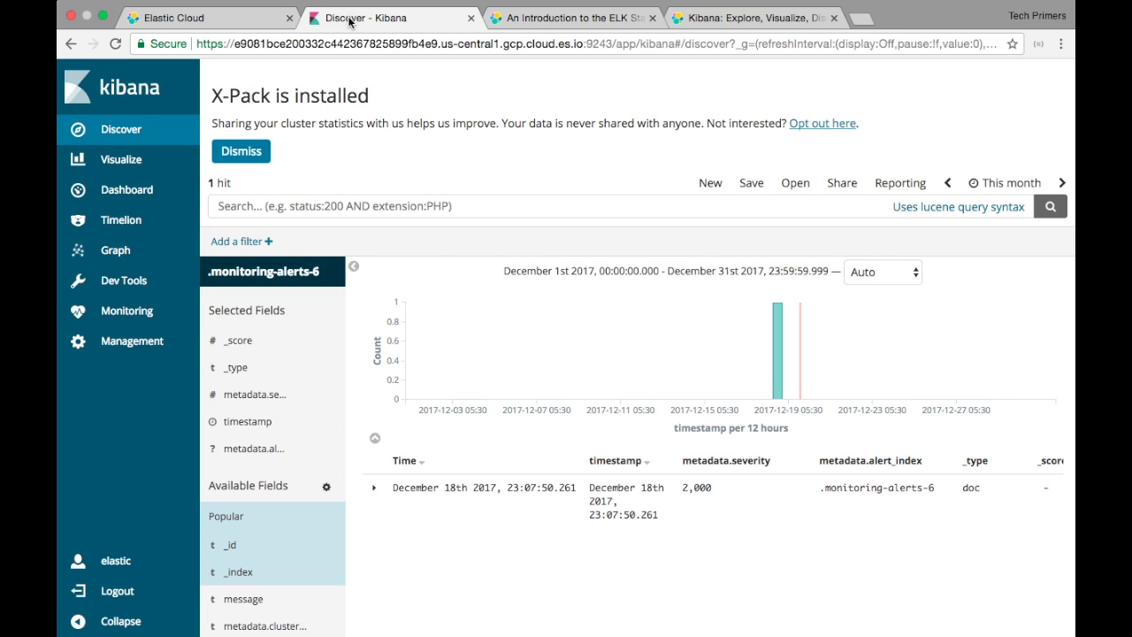
{"action": "left_click", "coordinate": [159, 18]}
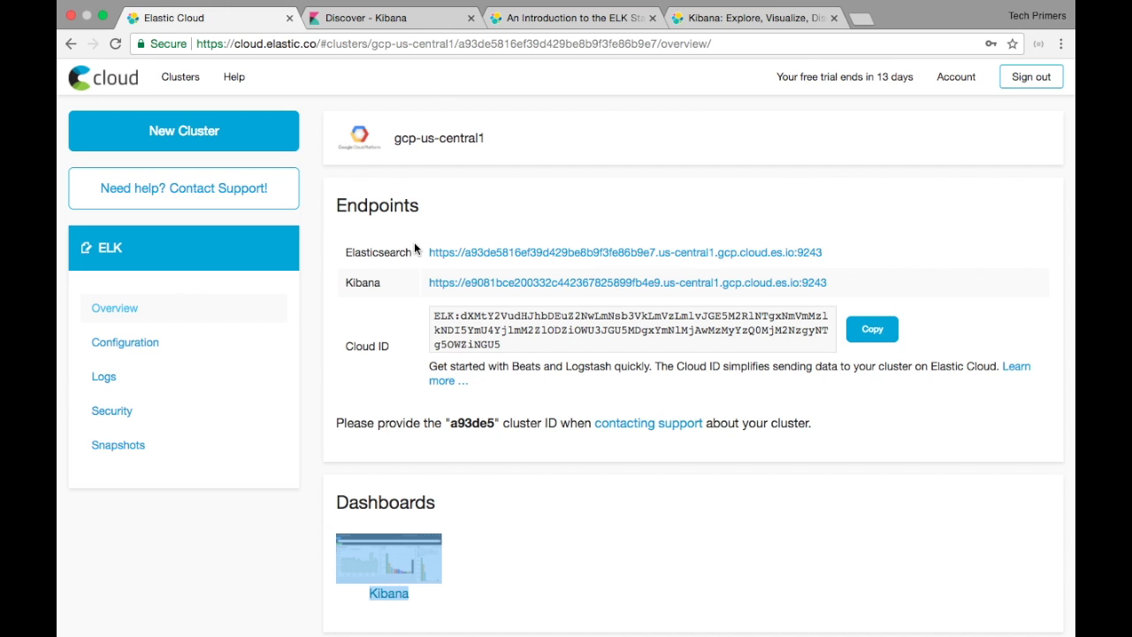
{"action": "left_click", "coordinate": [152, 346]}
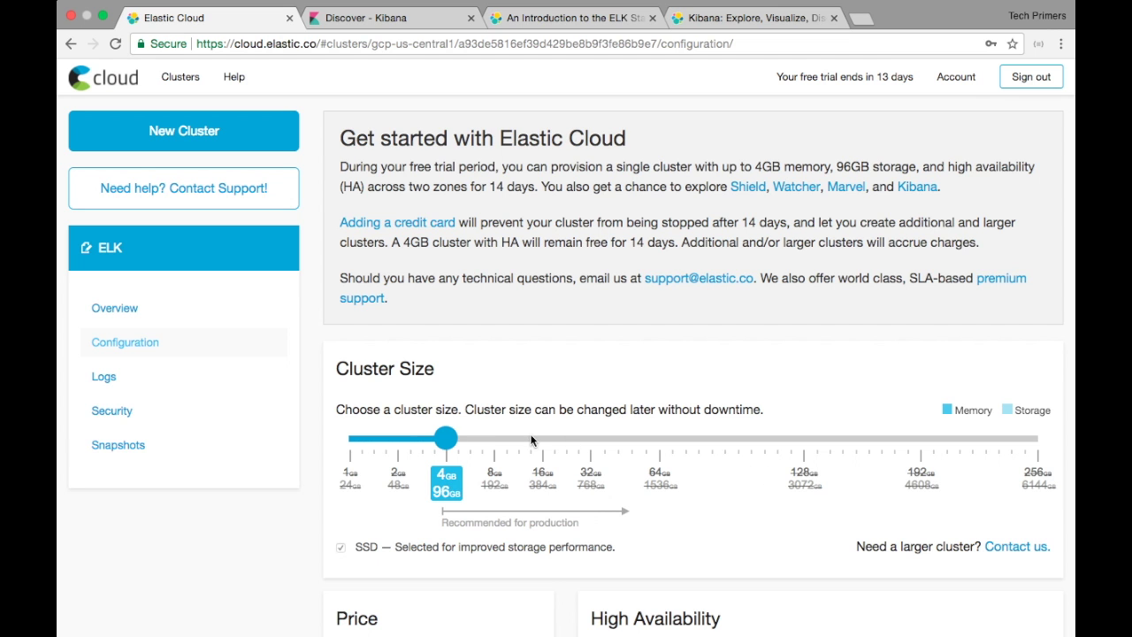
{"action": "scroll", "coordinate": [442, 421], "scroll_direction": "down", "scroll_amount": 5}
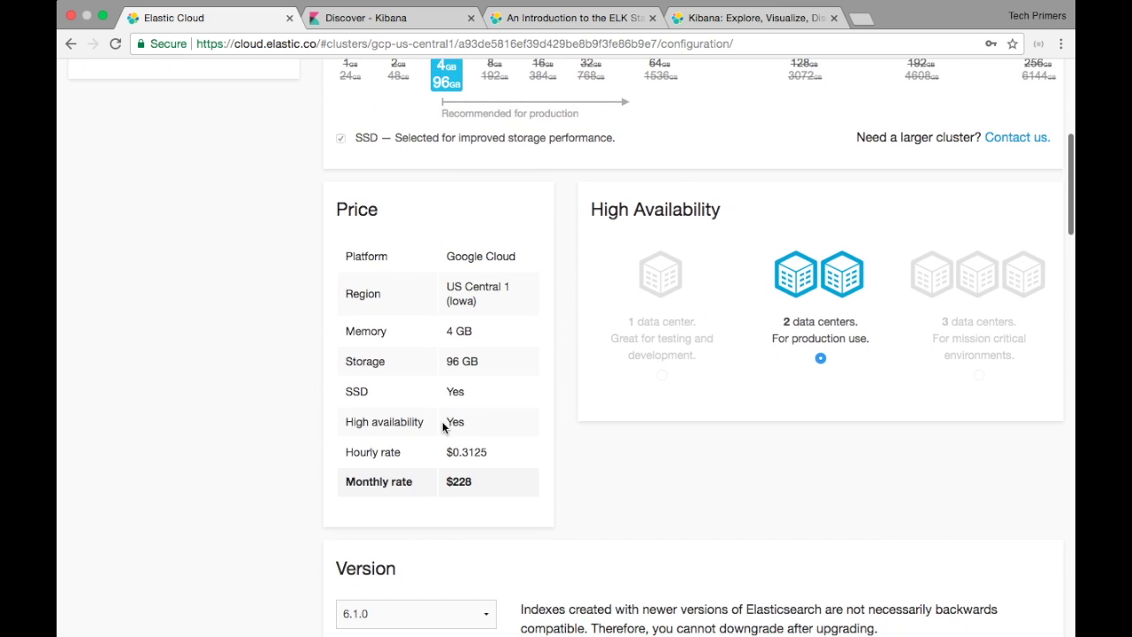
{"action": "scroll", "coordinate": [493, 397], "scroll_direction": "up", "scroll_amount": 4}
{"action": "scroll", "coordinate": [572, 455], "scroll_direction": "down", "scroll_amount": 5}
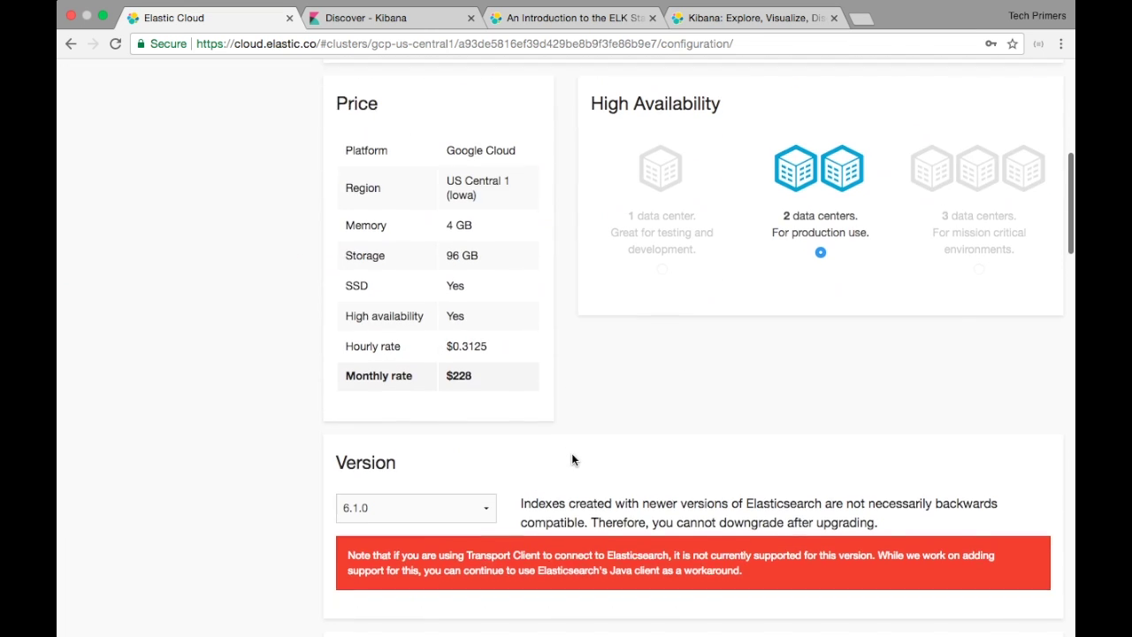
{"action": "scroll", "coordinate": [571, 459], "scroll_direction": "up", "scroll_amount": 1}
{"action": "double_click", "coordinate": [458, 179]}
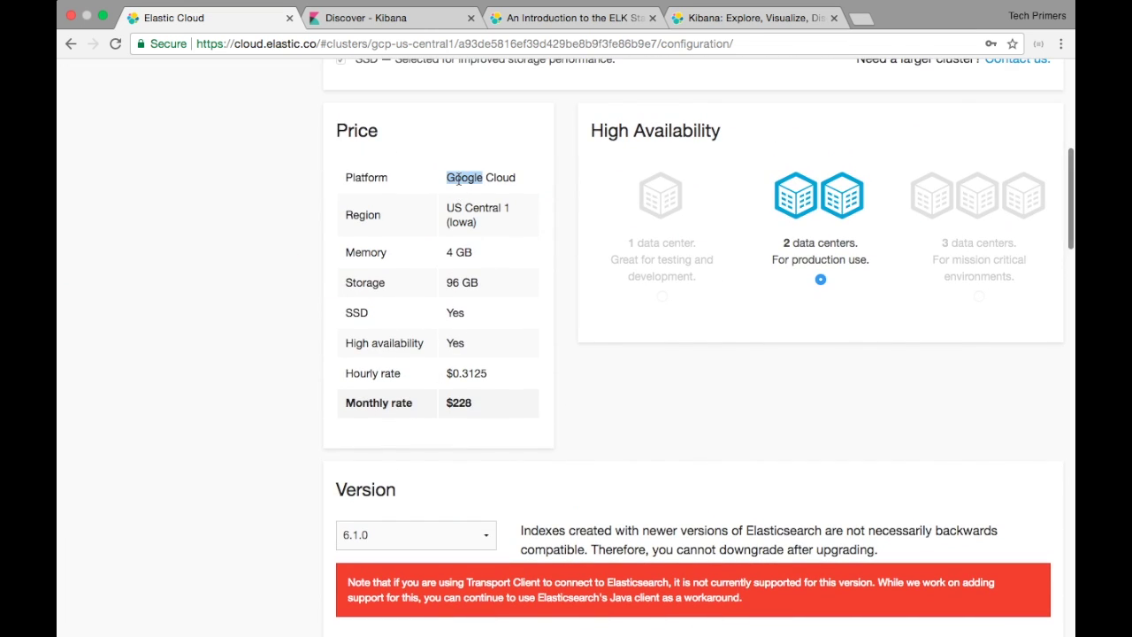
{"action": "scroll", "coordinate": [486, 376], "scroll_direction": "down", "scroll_amount": 3}
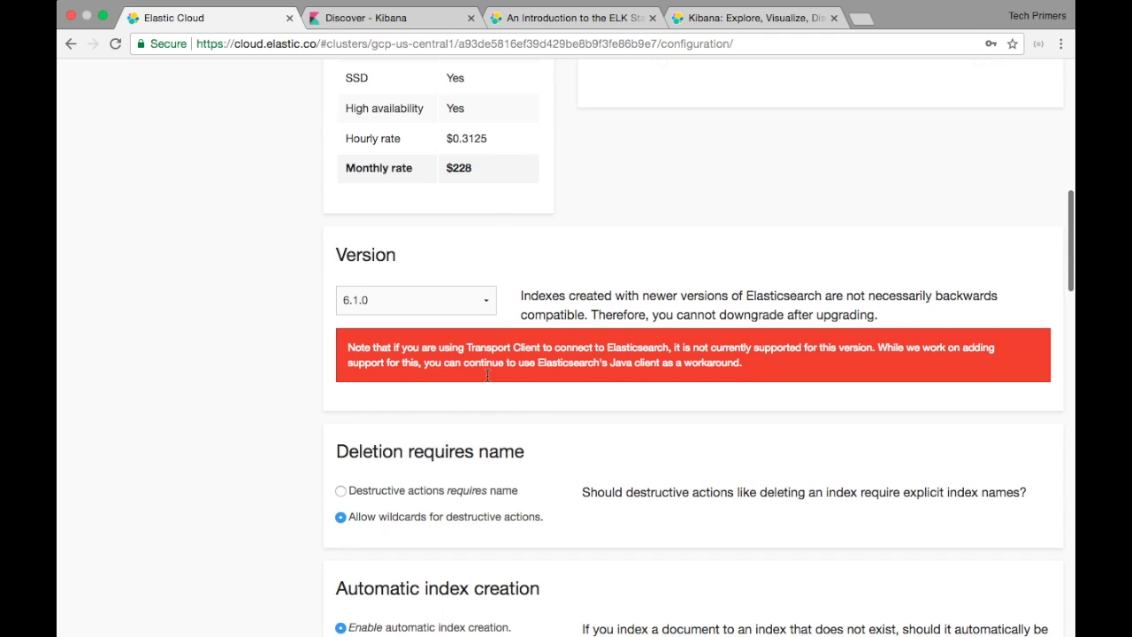
{"action": "scroll", "coordinate": [486, 376], "scroll_direction": "down", "scroll_amount": 3}
{"action": "scroll", "coordinate": [486, 374], "scroll_direction": "up", "scroll_amount": 10}
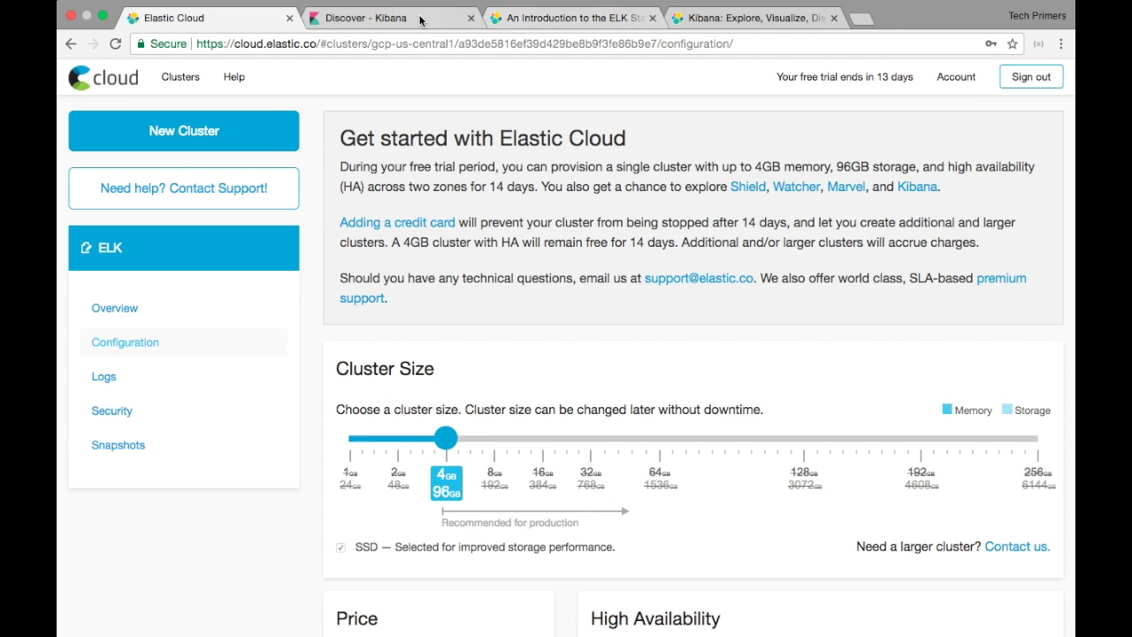
{"action": "left_click", "coordinate": [372, 18]}
- Switch to the 'An Introduction to the ELK Stack' webinar page and read its Register to Watch form
{"action": "scroll", "coordinate": [587, 244], "scroll_direction": "down", "scroll_amount": 5}
{"action": "scroll", "coordinate": [587, 244], "scroll_direction": "up", "scroll_amount": 5}
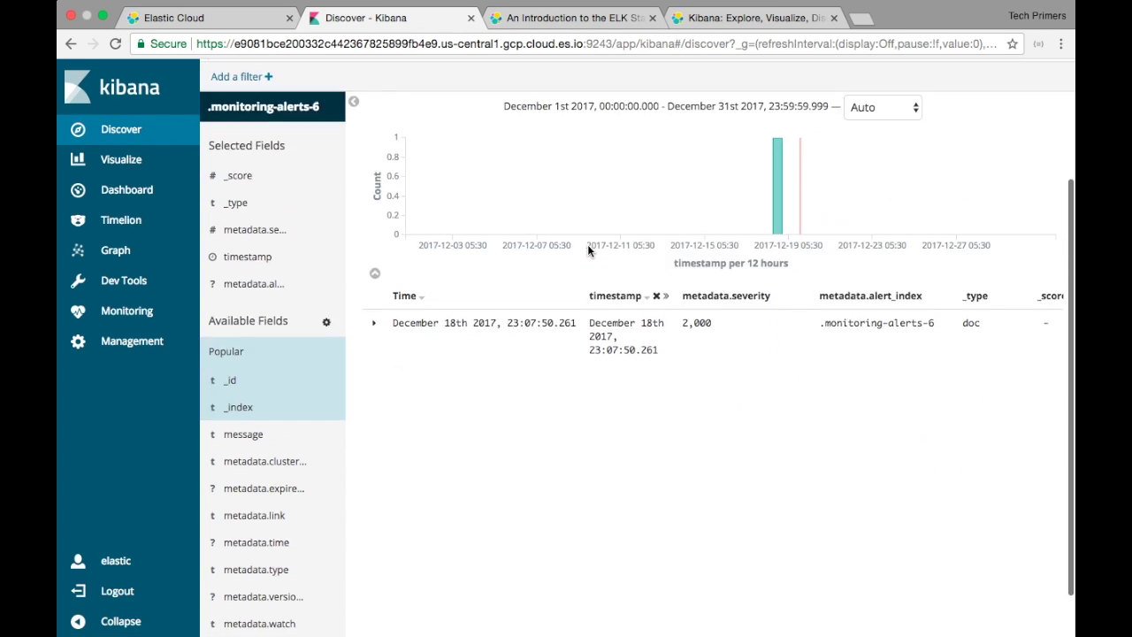
{"action": "left_click", "coordinate": [544, 17]}
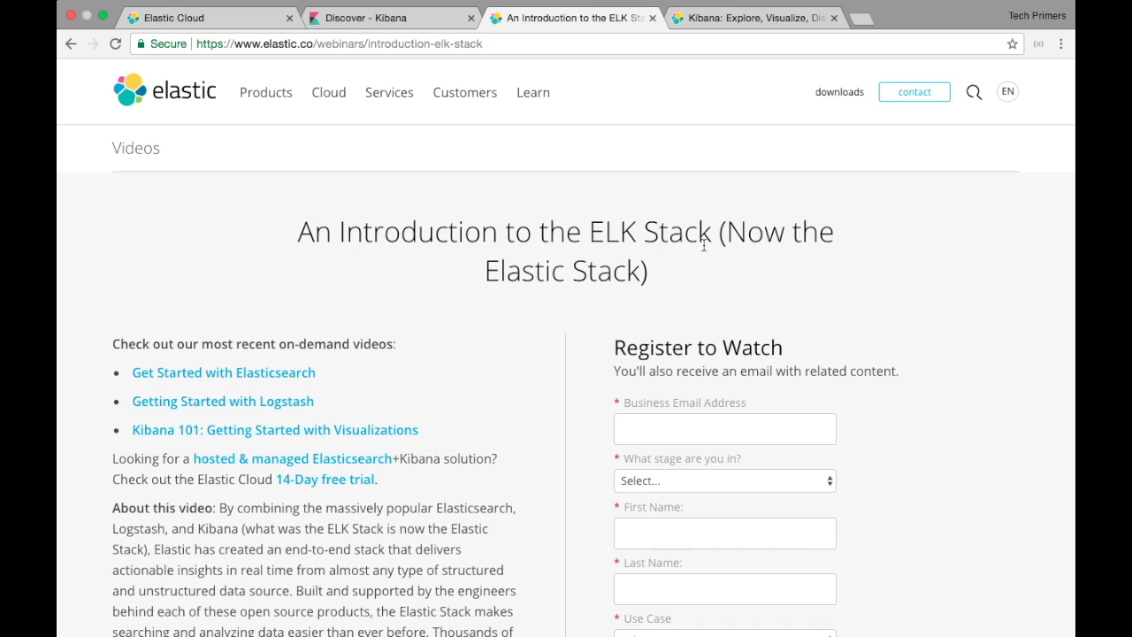
{"action": "scroll", "coordinate": [704, 246], "scroll_direction": "down", "scroll_amount": 1}
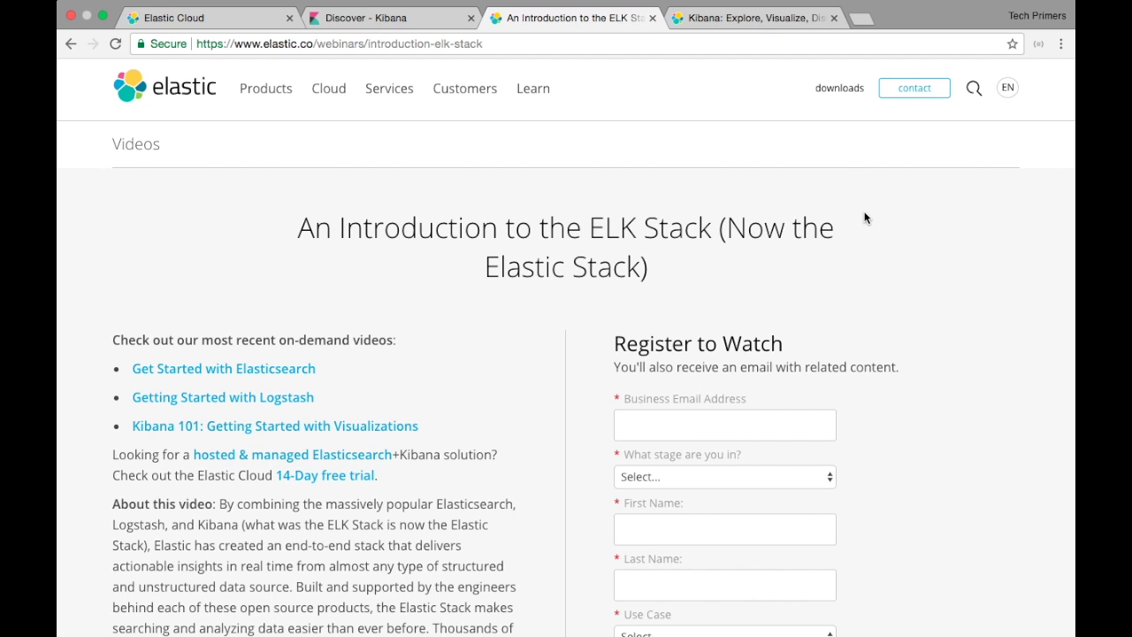
{"action": "scroll", "coordinate": [865, 217], "scroll_direction": "down", "scroll_amount": 5}
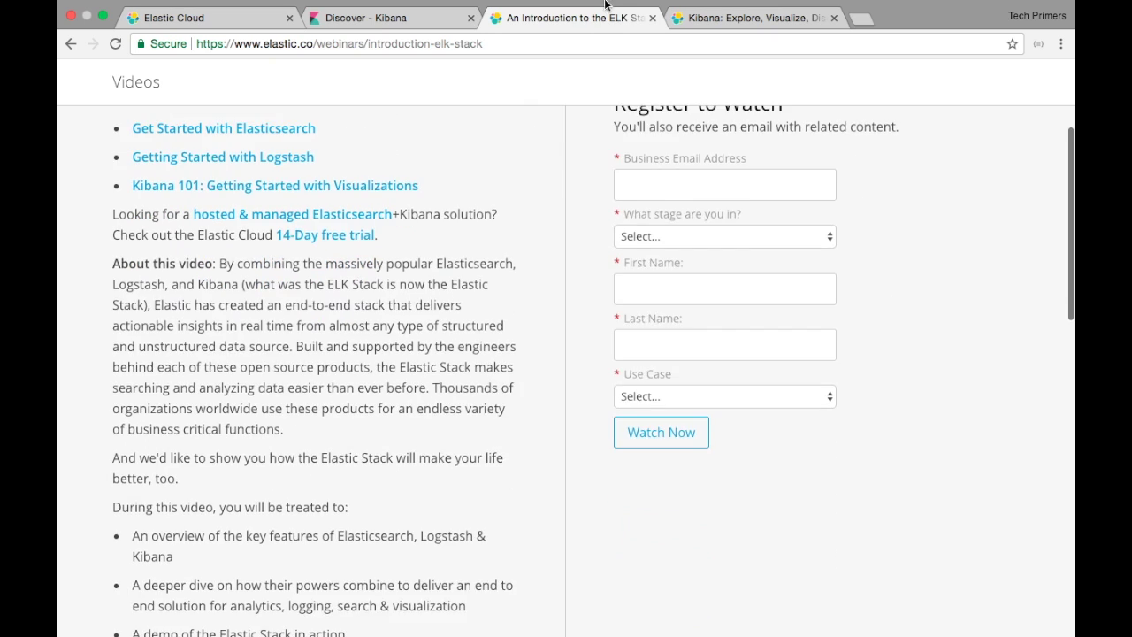
- Select the webinar's web address, review the page, then switch to the Kibana product page
{"action": "left_click", "coordinate": [358, 60]}
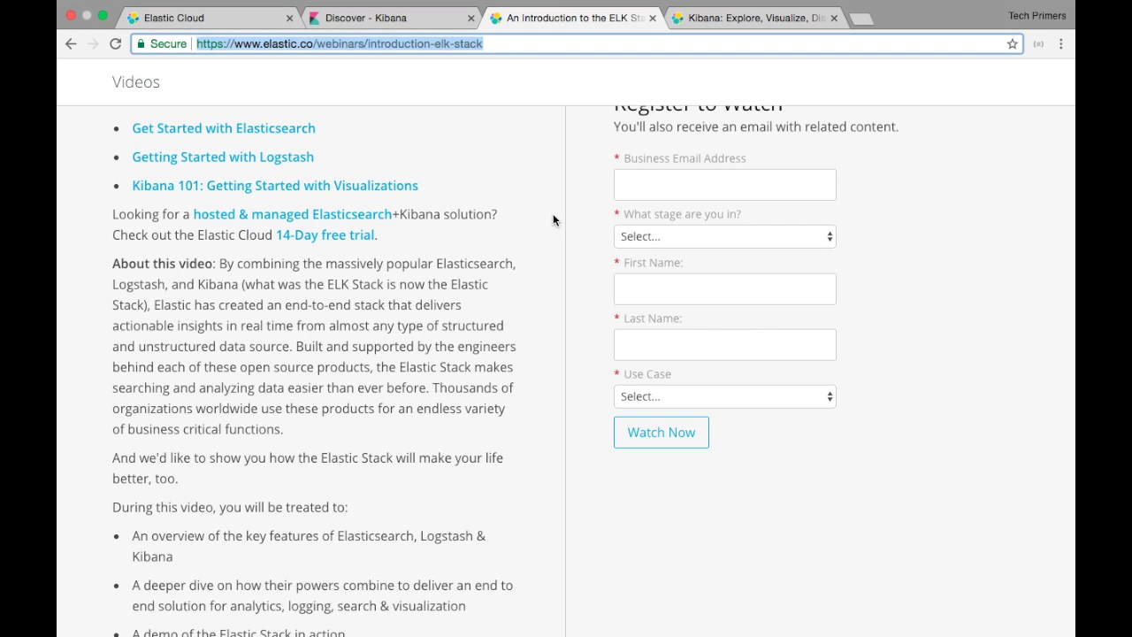
{"action": "scroll", "coordinate": [553, 214], "scroll_direction": "down", "scroll_amount": 8}
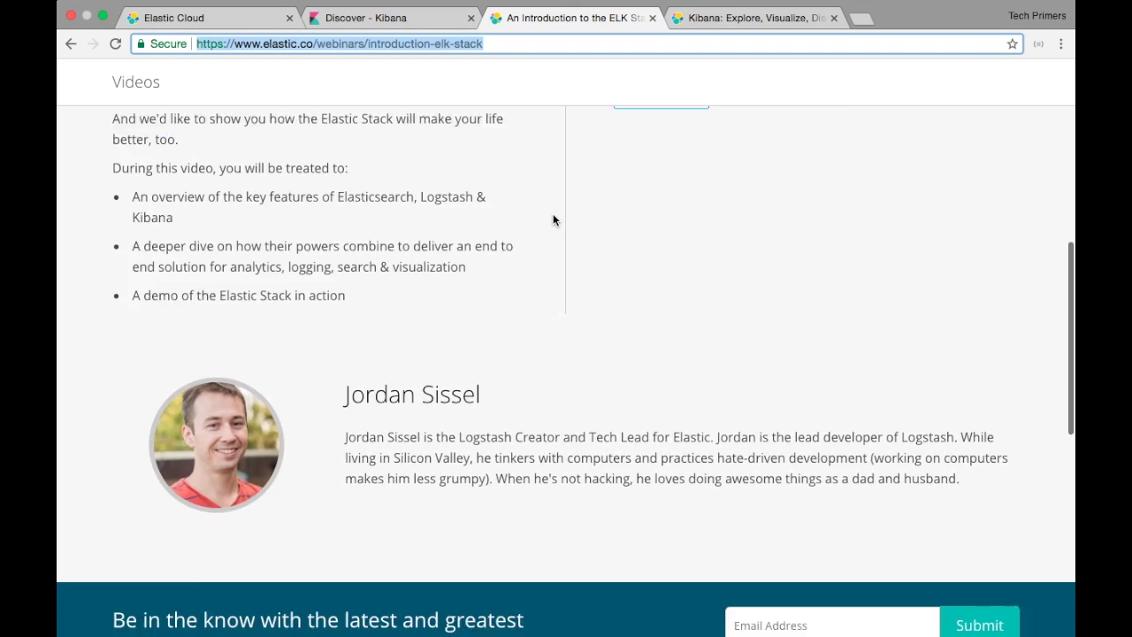
{"action": "scroll", "coordinate": [552, 214], "scroll_direction": "up", "scroll_amount": 15}
{"action": "scroll", "coordinate": [552, 214], "scroll_direction": "up", "scroll_amount": 2}
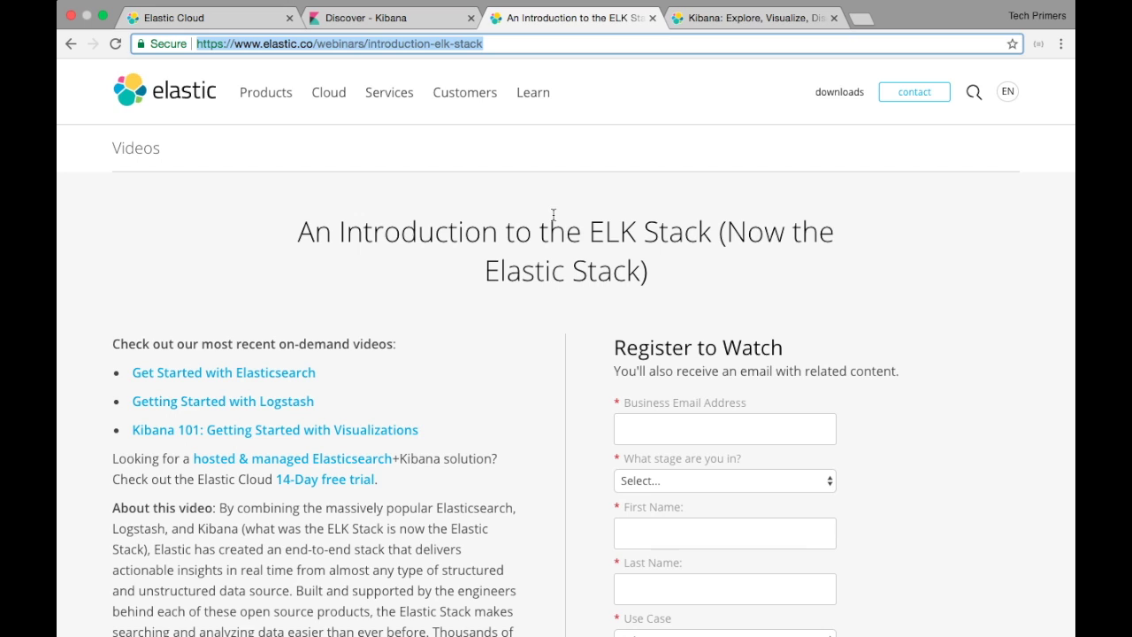
{"action": "scroll", "coordinate": [552, 214], "scroll_direction": "down", "scroll_amount": 15}
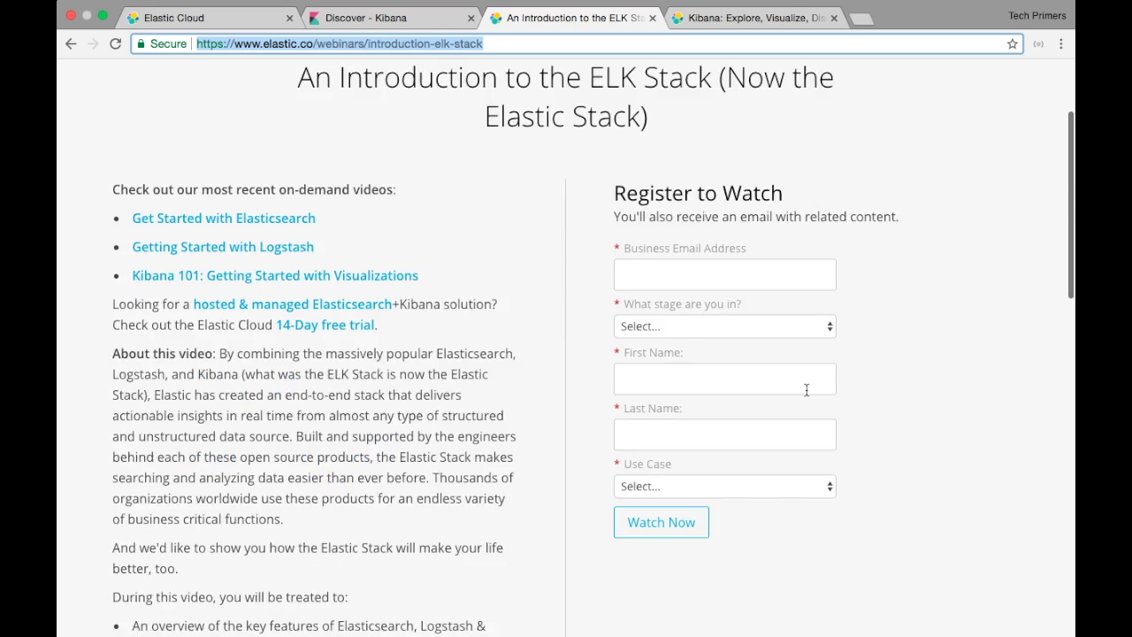
{"action": "scroll", "coordinate": [806, 388], "scroll_direction": "up", "scroll_amount": 15}
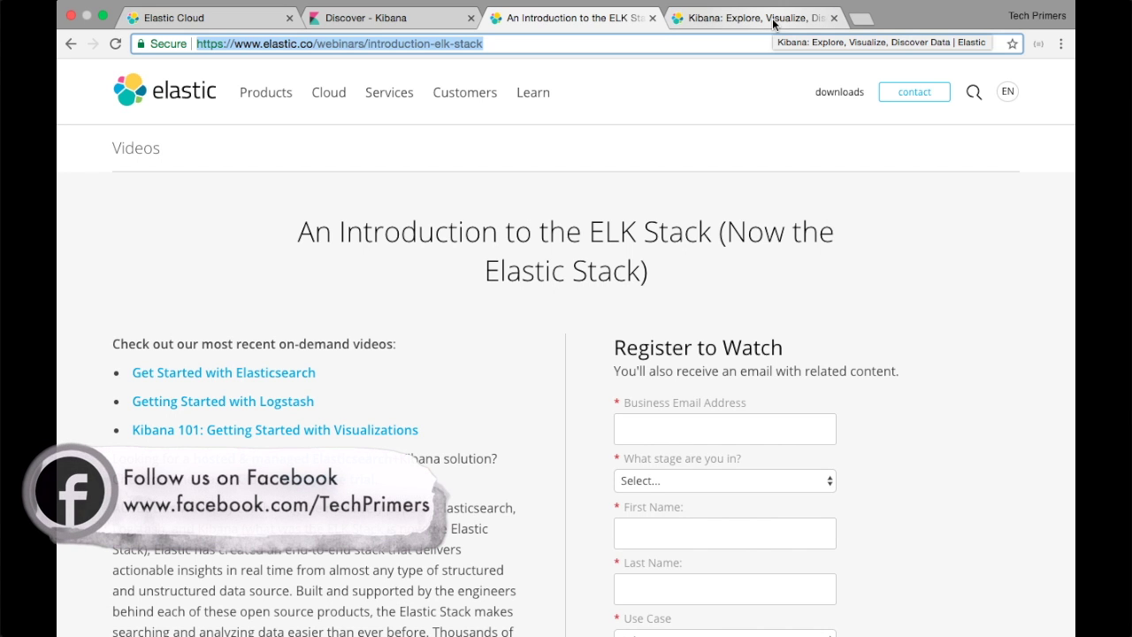
{"action": "left_click", "coordinate": [773, 24]}
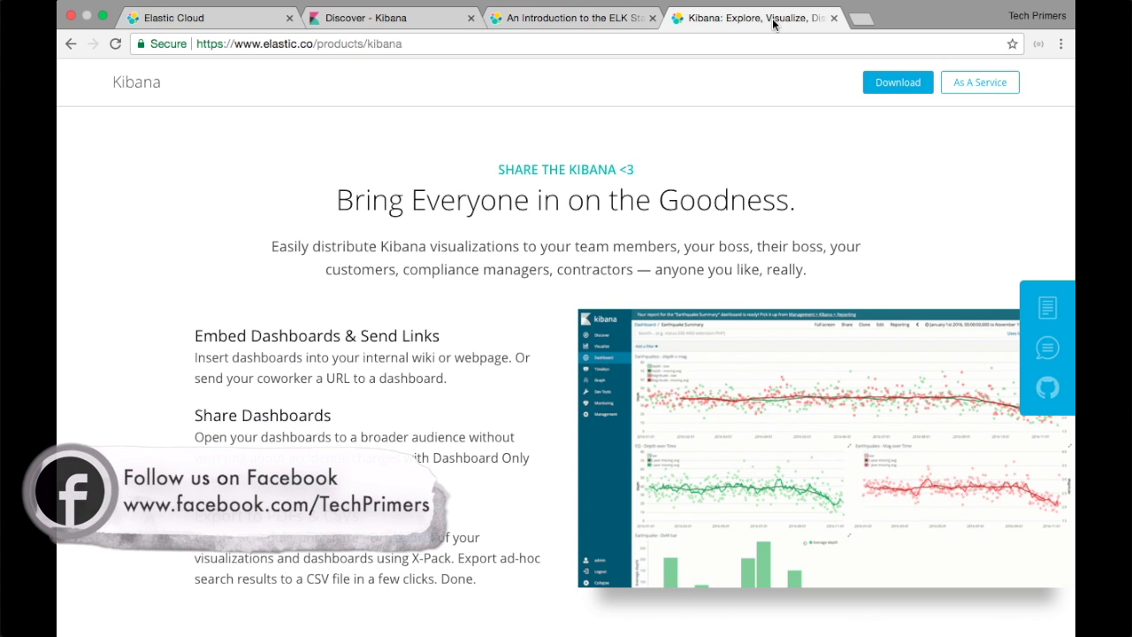
- Scroll briefly through the Kibana product page, then go back to the ELK Stack webinar
{"action": "scroll", "coordinate": [795, 251], "scroll_direction": "down", "scroll_amount": 5}
{"action": "scroll", "coordinate": [796, 251], "scroll_direction": "down", "scroll_amount": 2}
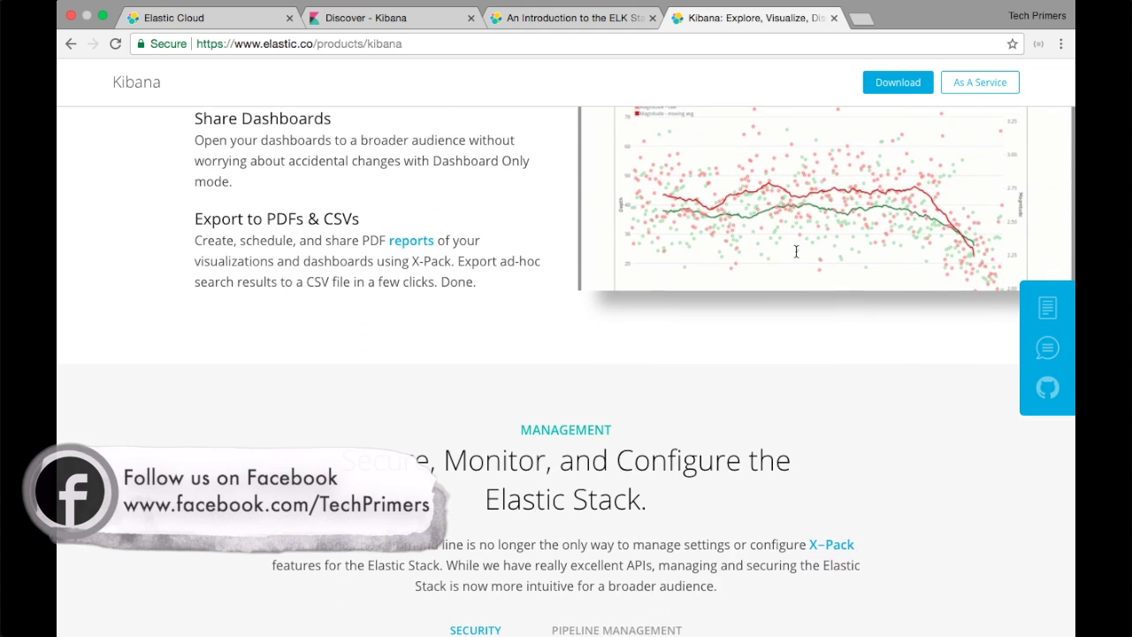
{"action": "scroll", "coordinate": [634, 237], "scroll_direction": "up", "scroll_amount": 8}
{"action": "scroll", "coordinate": [633, 237], "scroll_direction": "up", "scroll_amount": 5}
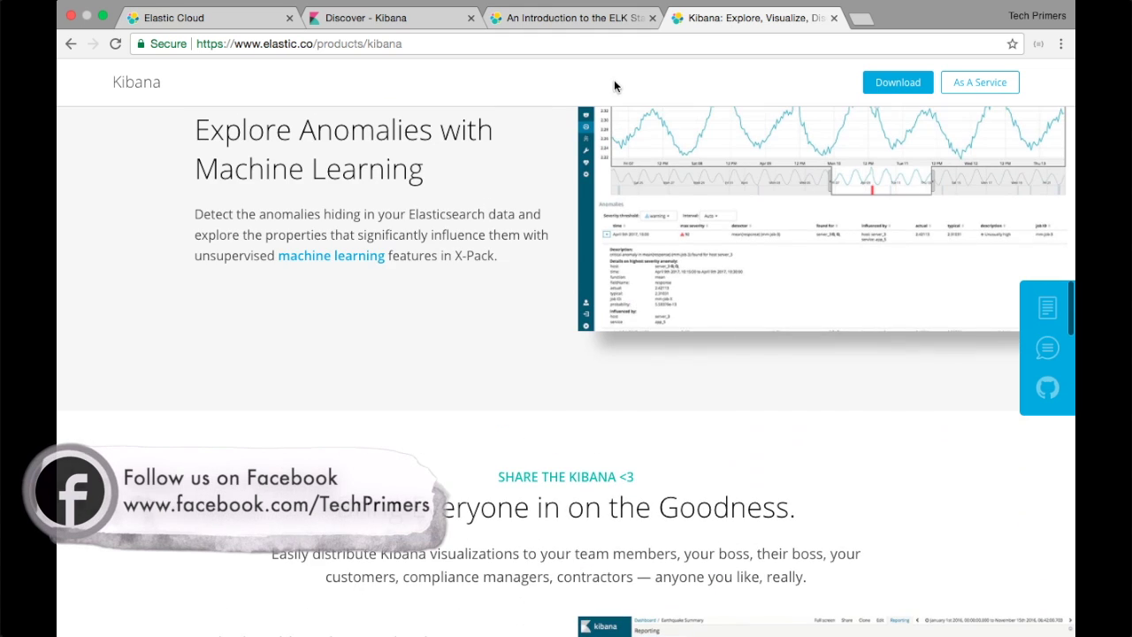
{"action": "left_click", "coordinate": [574, 18]}
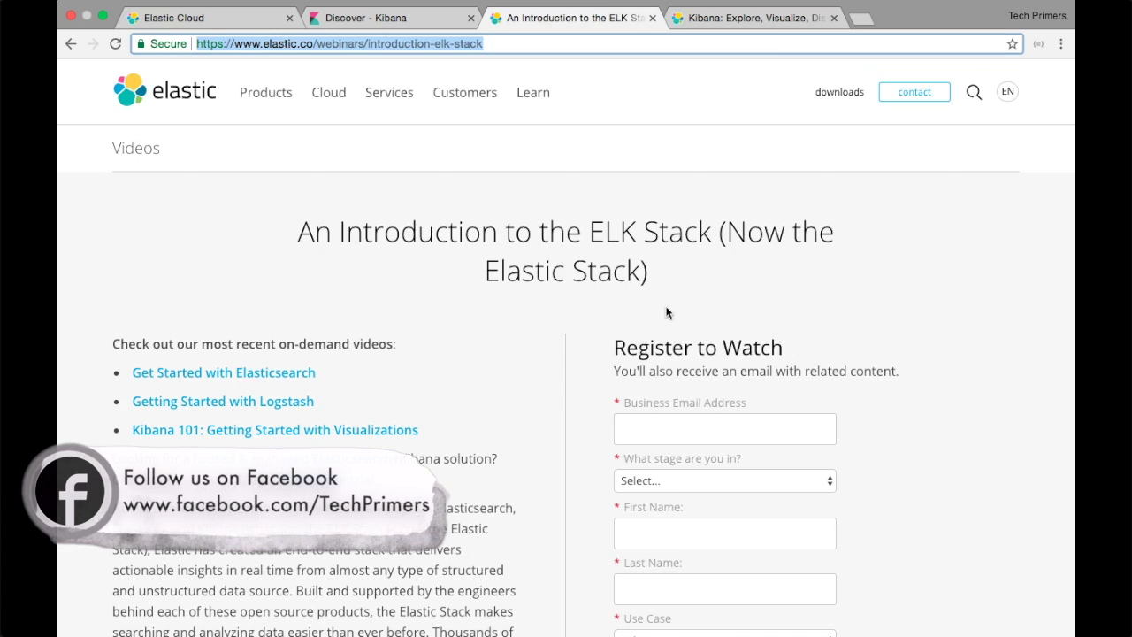